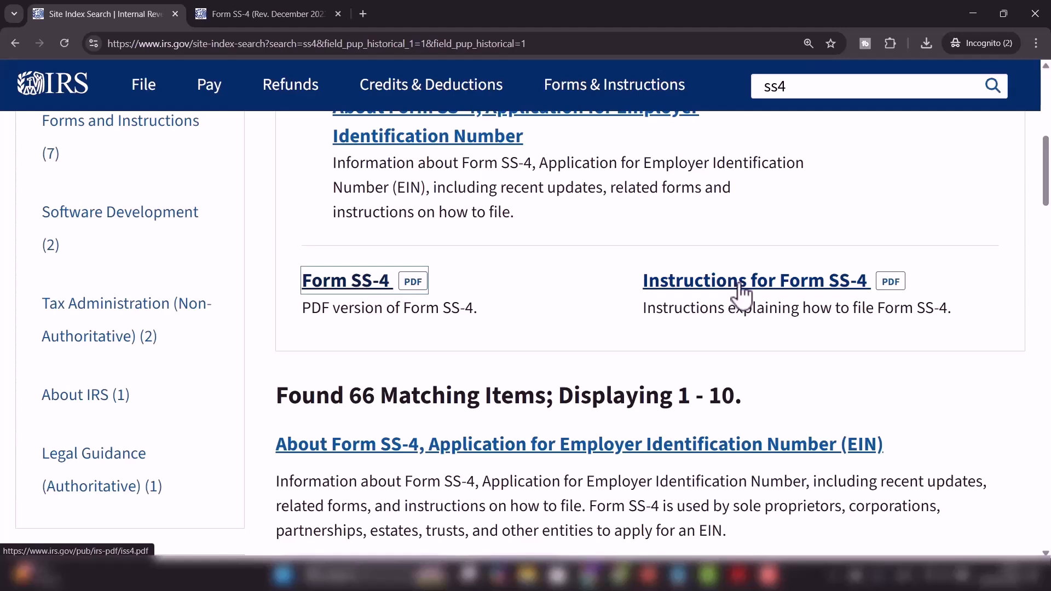
Open the PDF instructions for Form SS-4, and search the IRS website for ein
click(740, 282)
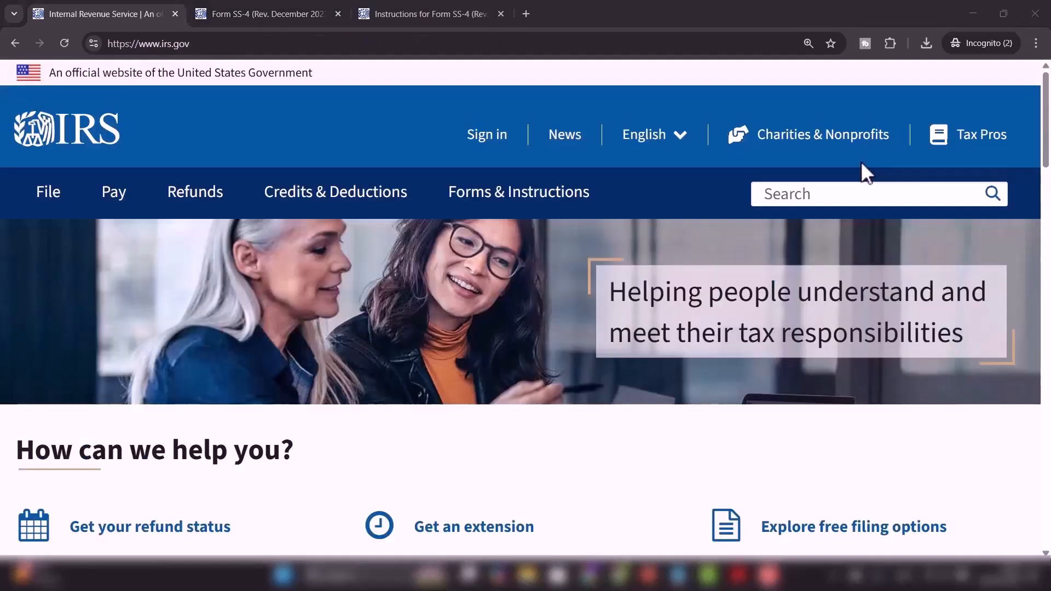
click(787, 192)
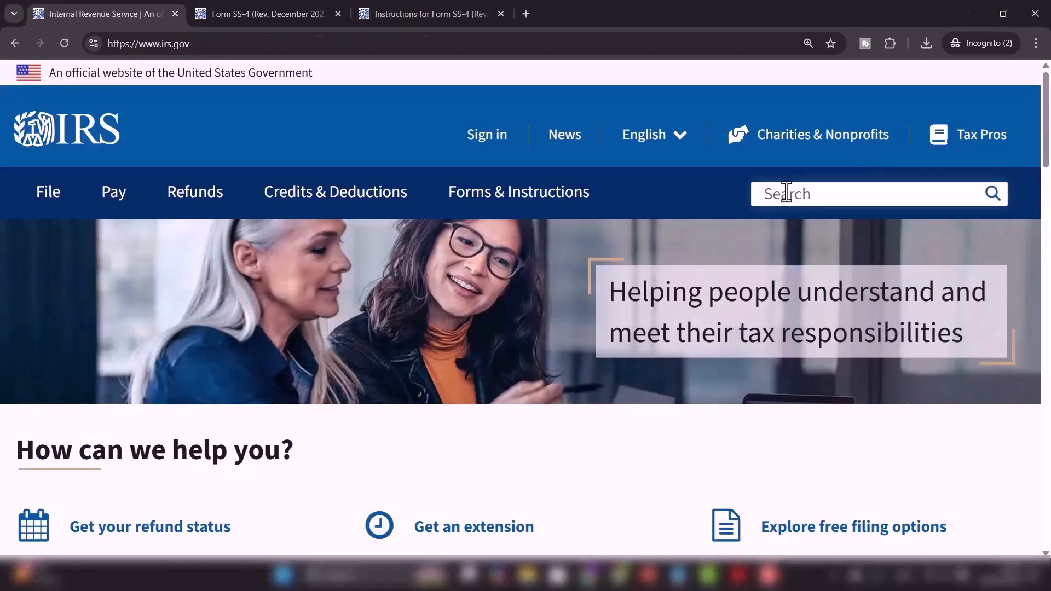
text(ein)
key(Return)
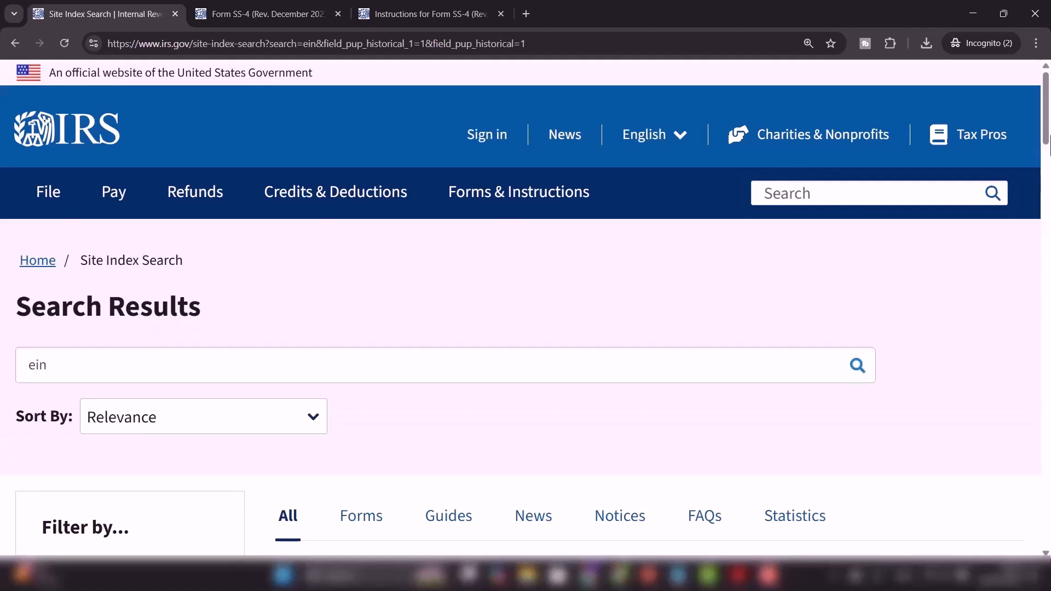
Open the recommended Employer Identification Number page and go to its Ways to apply for an EIN section
drag(1048, 129, 1046, 171)
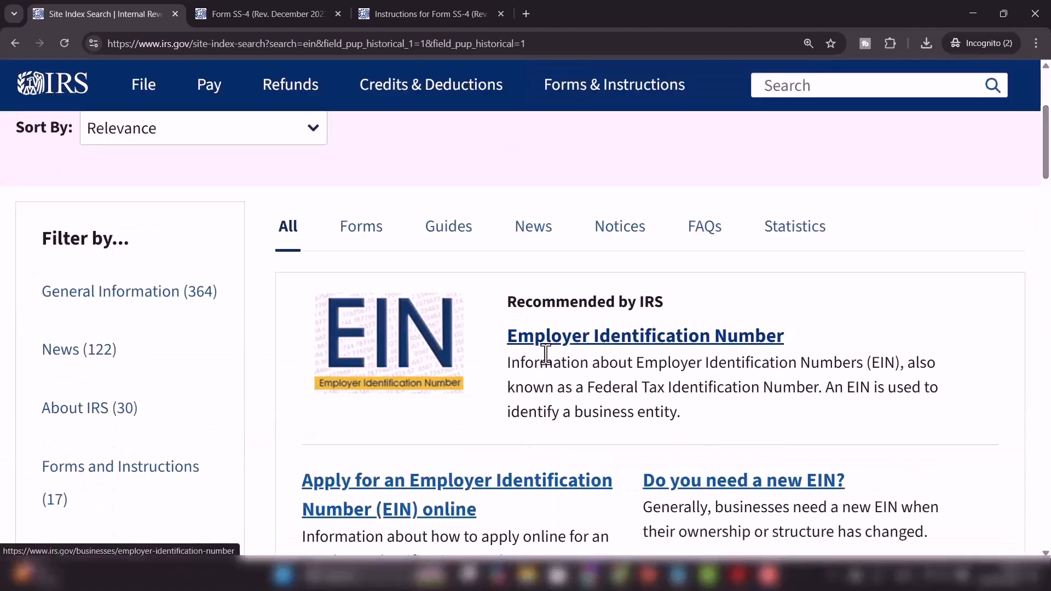
click(628, 340)
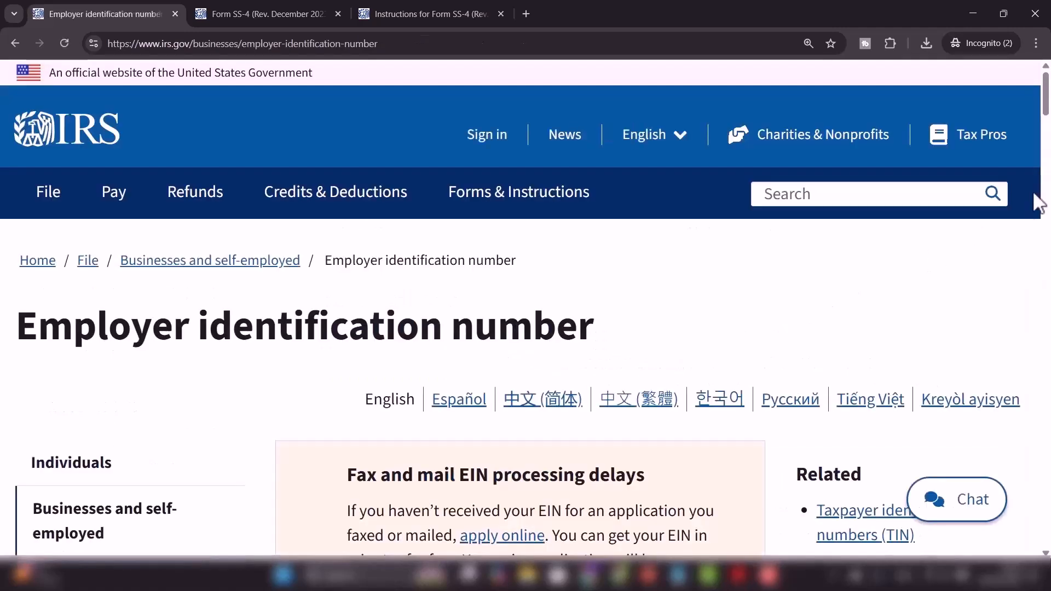
scroll(1047, 104, down, 5)
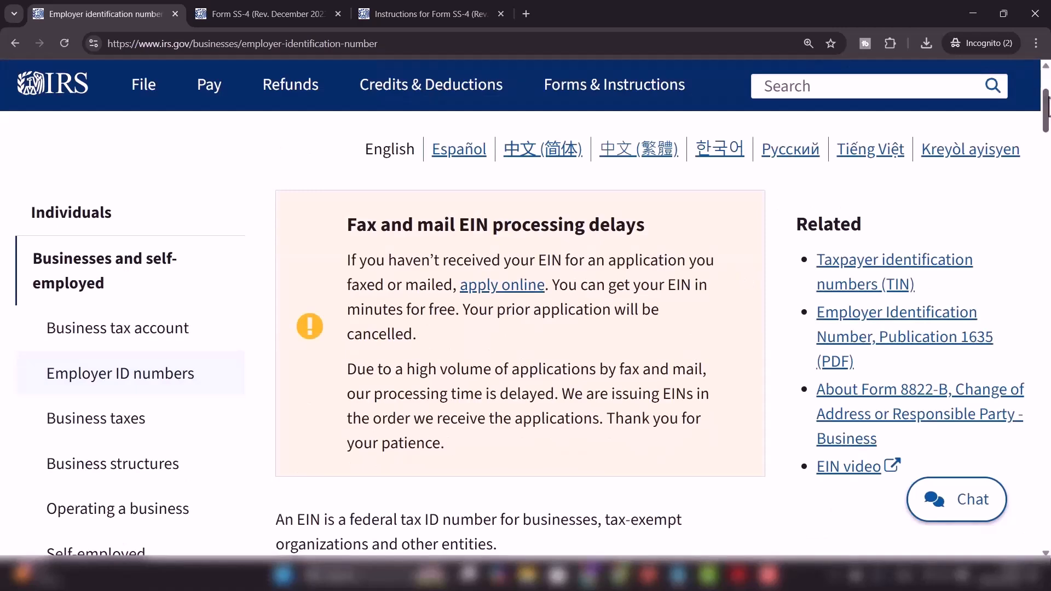
drag(1047, 123, 936, 159)
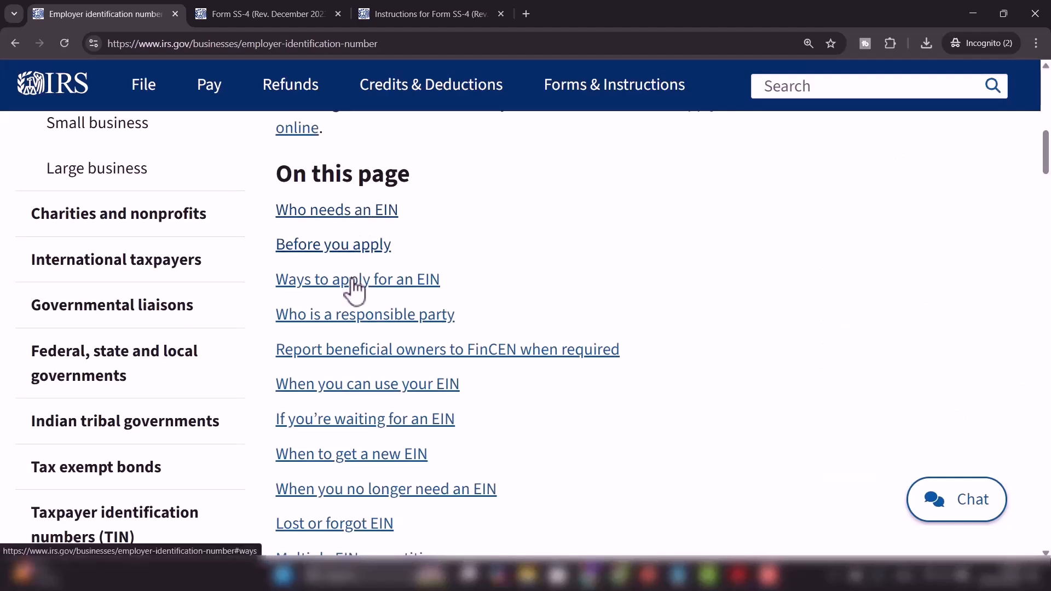
click(424, 281)
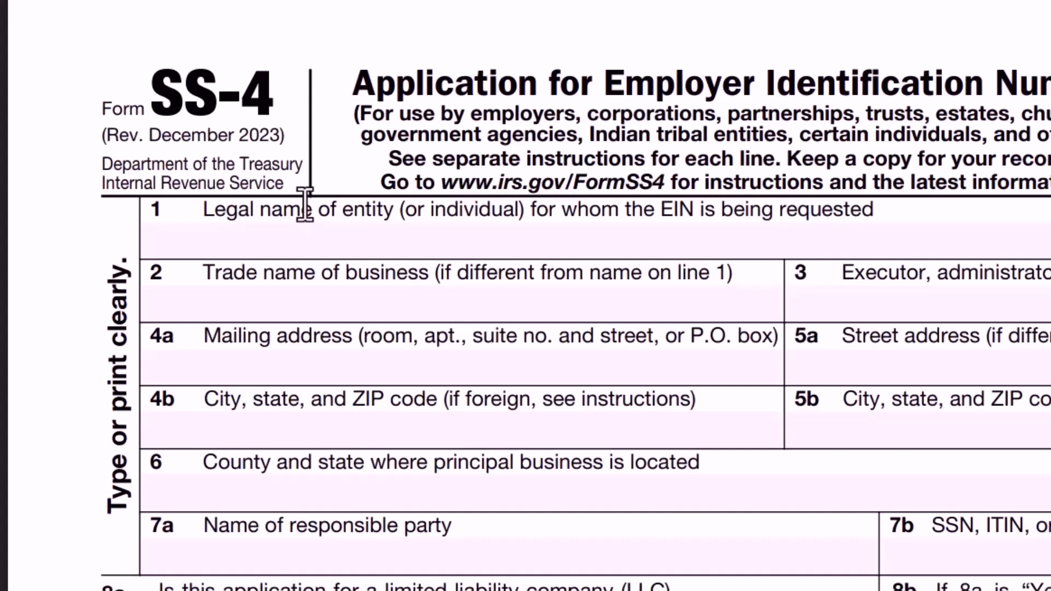
Enter Loole LLC as the legal name on line 1 and the company's address details on lines 4a and 4b, with Wyoming on line 6
click(254, 237)
text(Loole LLC)
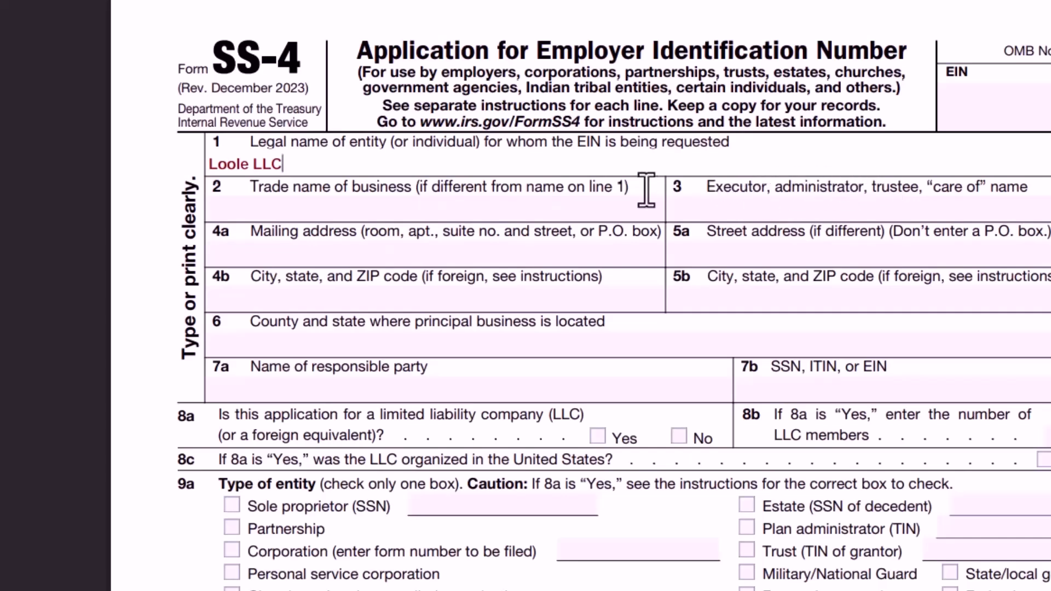
click(307, 242)
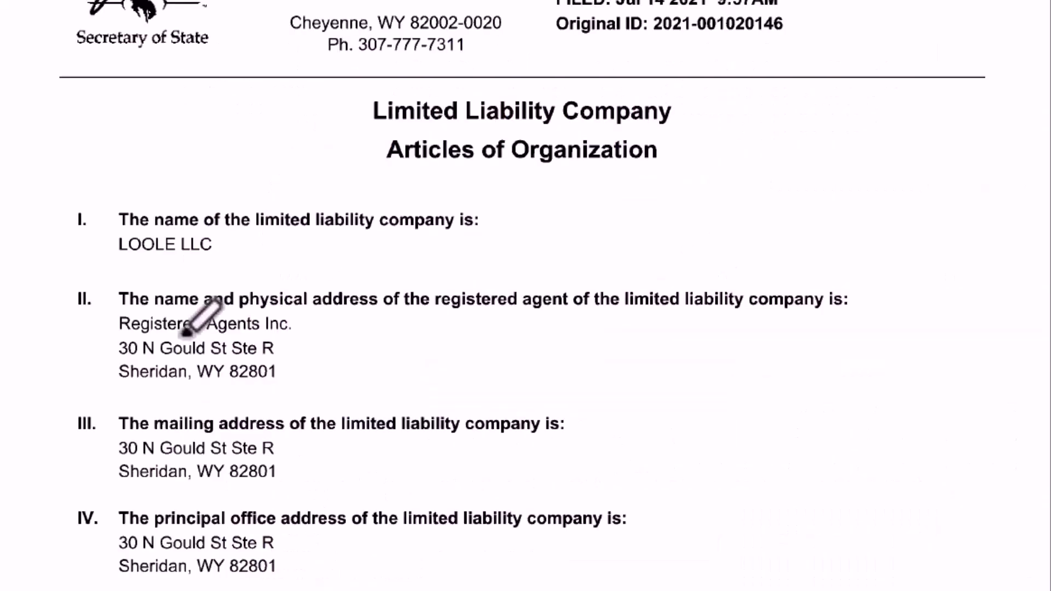
mouse_move(40, 409)
mouse_down()
mouse_move(665, 364)
mouse_move(403, 489)
mouse_move(61, 466)
mouse_move(42, 404)
mouse_up()
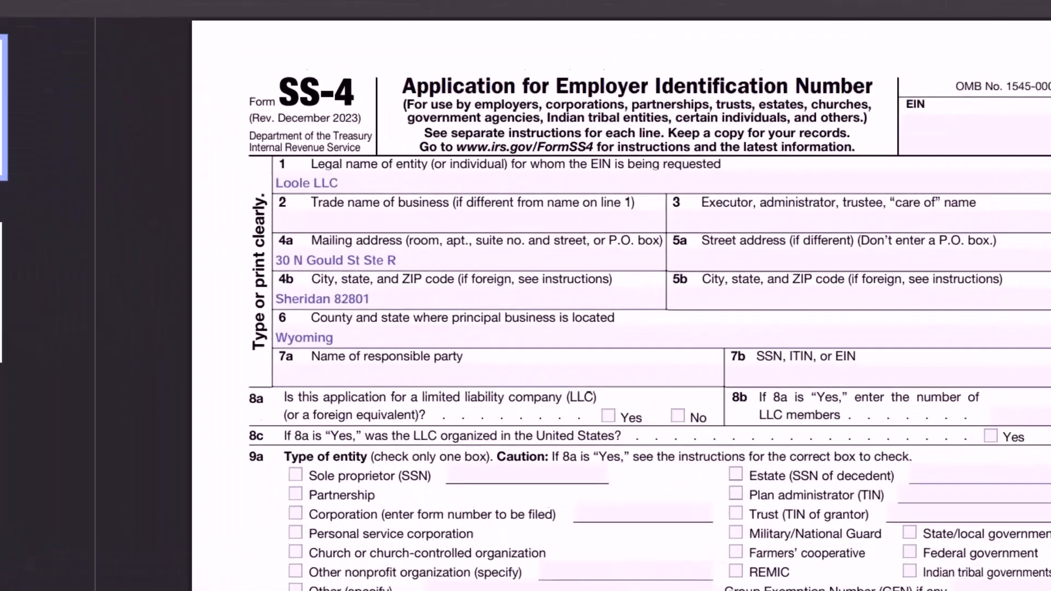
Consult the responsible party instructions, fill in the responsible party's name on line 7a and enter FOREIGN on line 7b
click(396, 20)
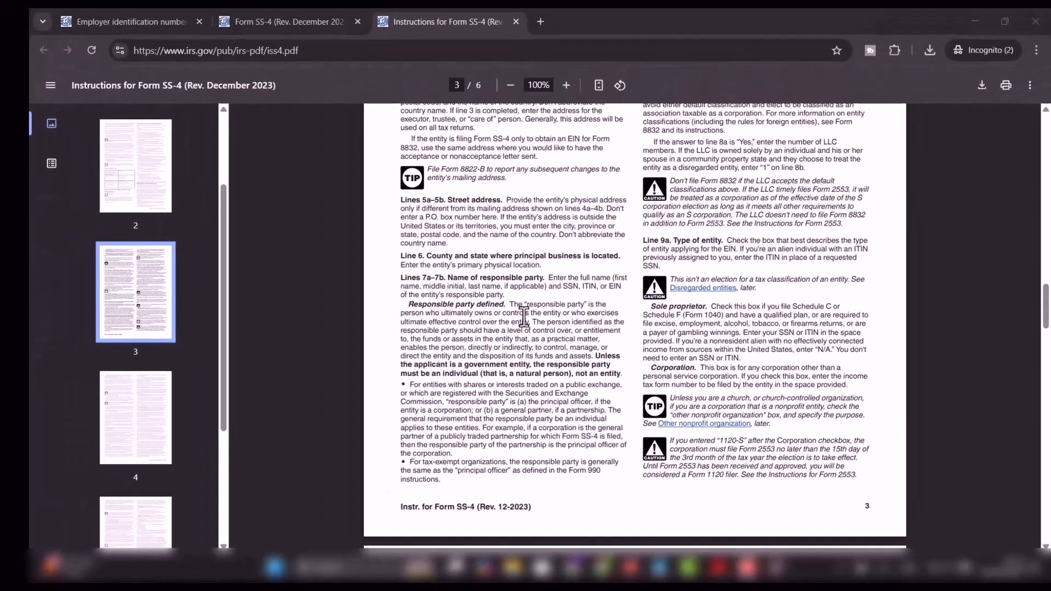
click(286, 22)
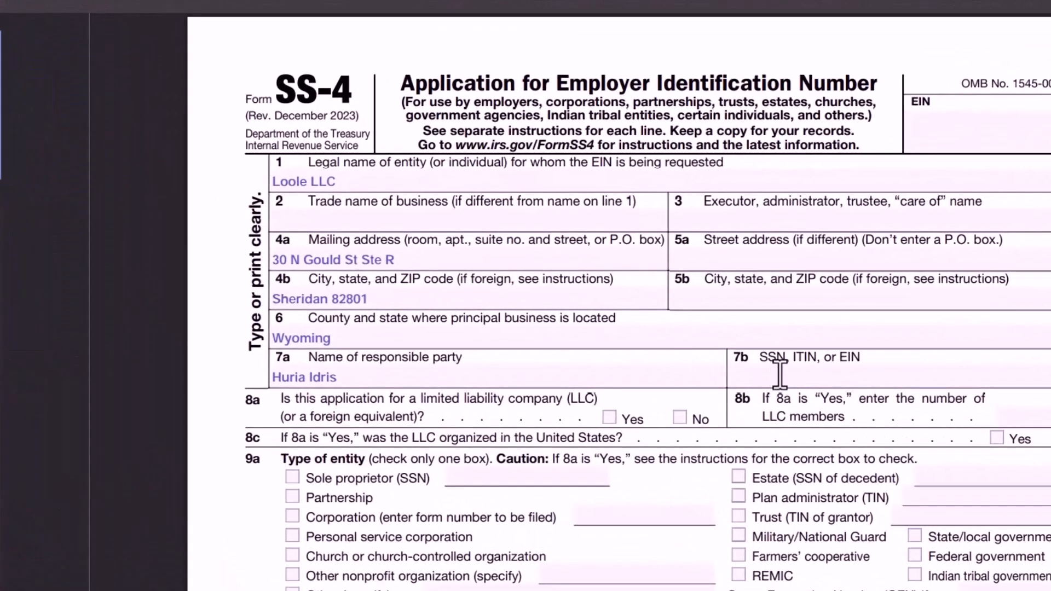
click(780, 375)
text(FOREIGN)
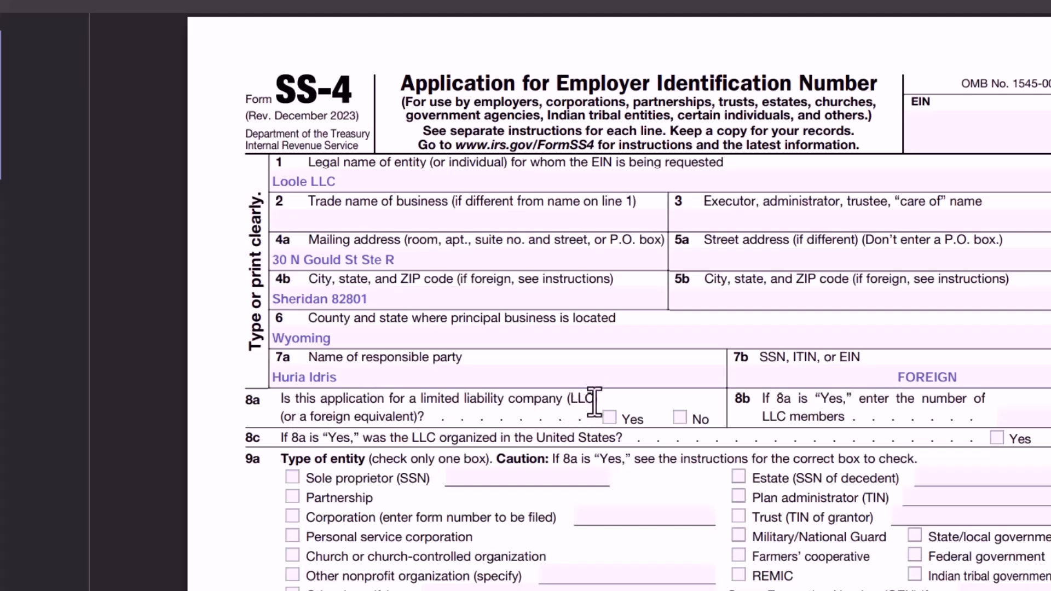
Mark the application as an LLC with 1 member, organized in the United States, on lines 8a to 8c
click(612, 422)
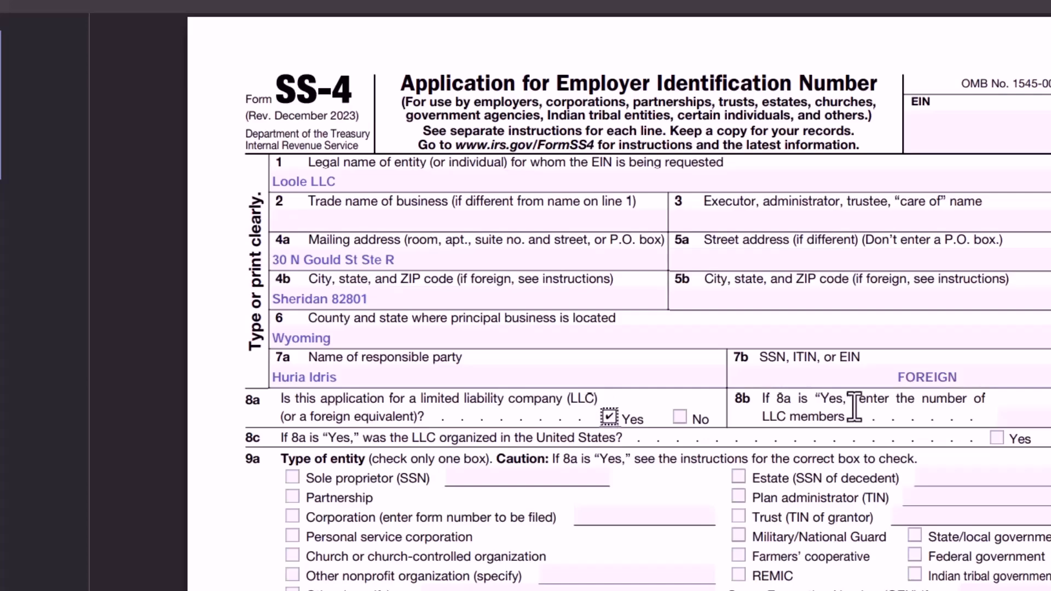
click(1024, 418)
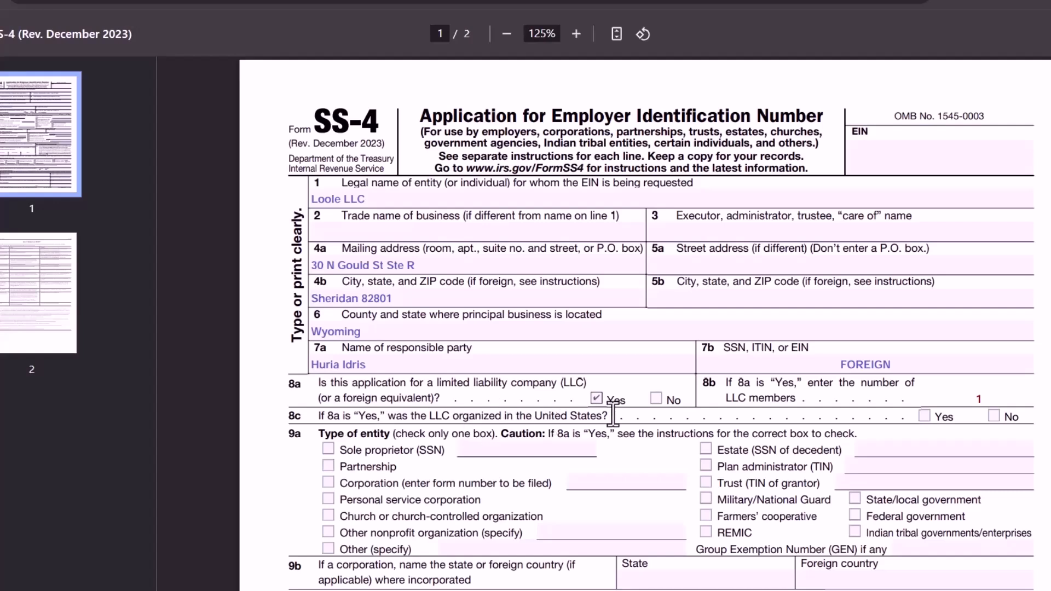
click(925, 416)
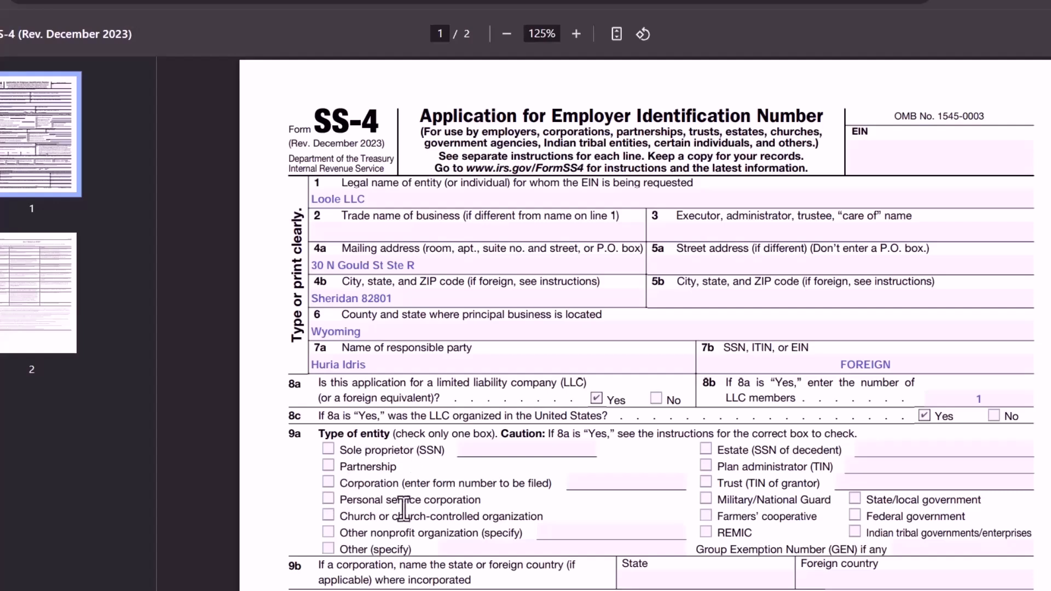
On line 9a, tick Other and specify Foreign-owned U.S. disregarded entity, checking the wording in the instructions and its meaning in ChatGPT
click(328, 549)
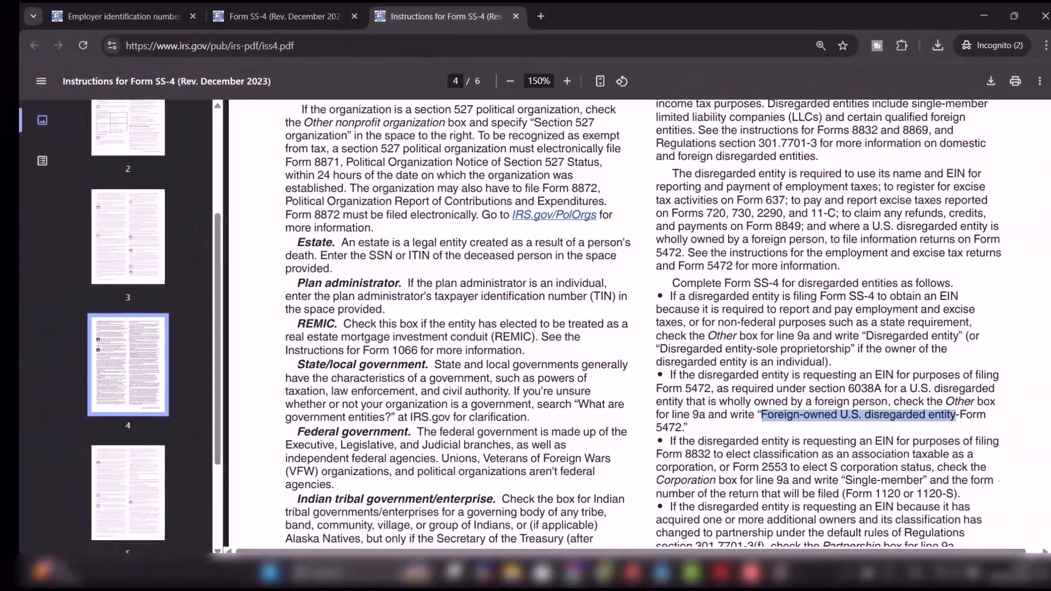
scroll(1046, 342, up, 1)
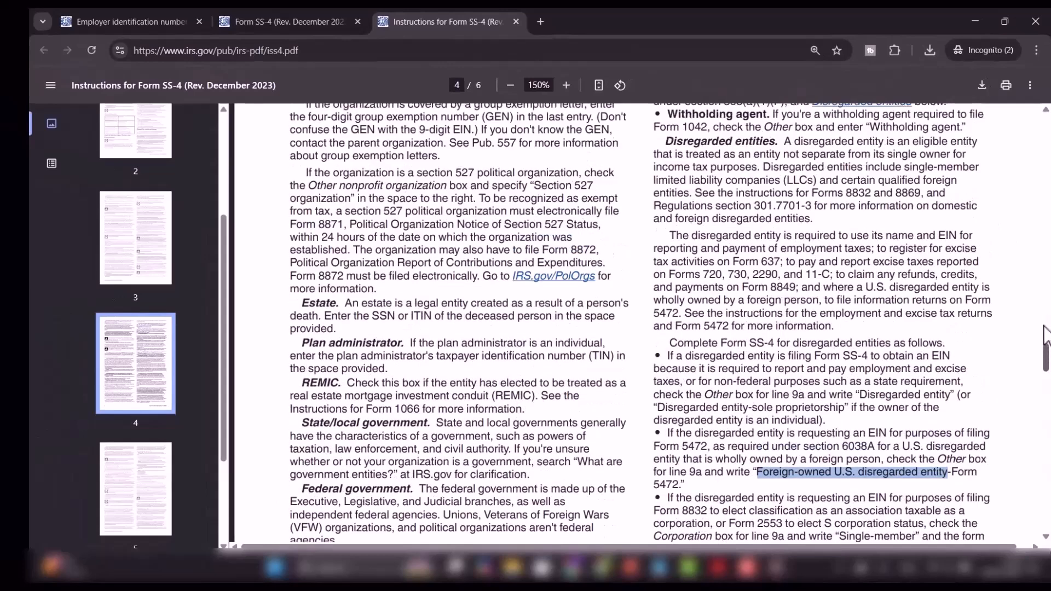
mouse_move(1046, 334)
mouse_down()
mouse_move(1046, 323)
mouse_move(1050, 332)
mouse_up()
scroll(1049, 353, down, 5)
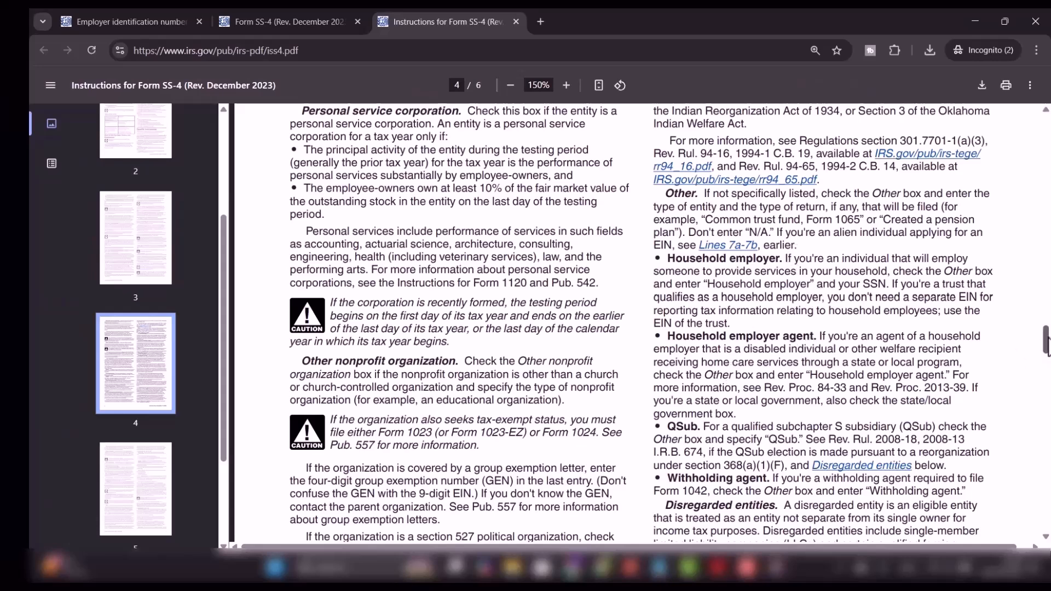
scroll(1048, 350, down, 5)
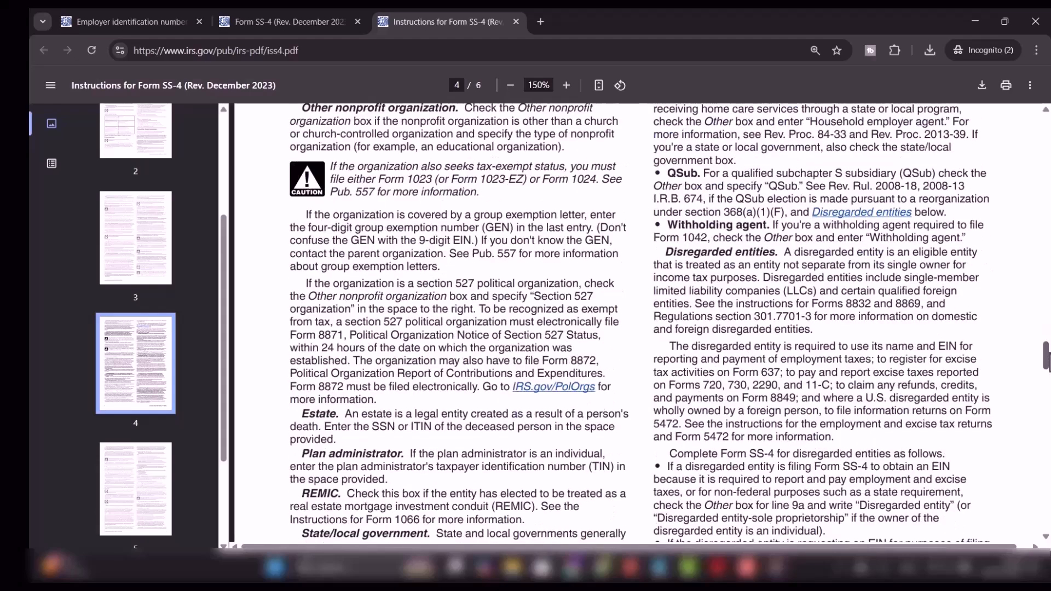
scroll(1047, 356, up, 3)
scroll(1047, 362, down, 4)
scroll(1047, 362, down, 5)
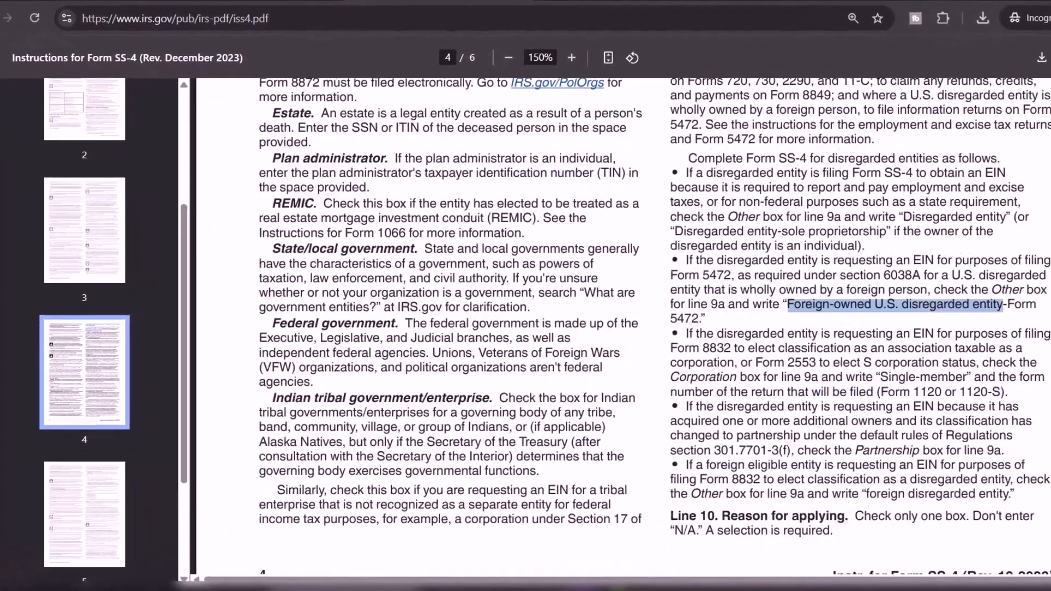
scroll(849, 363, up, 3)
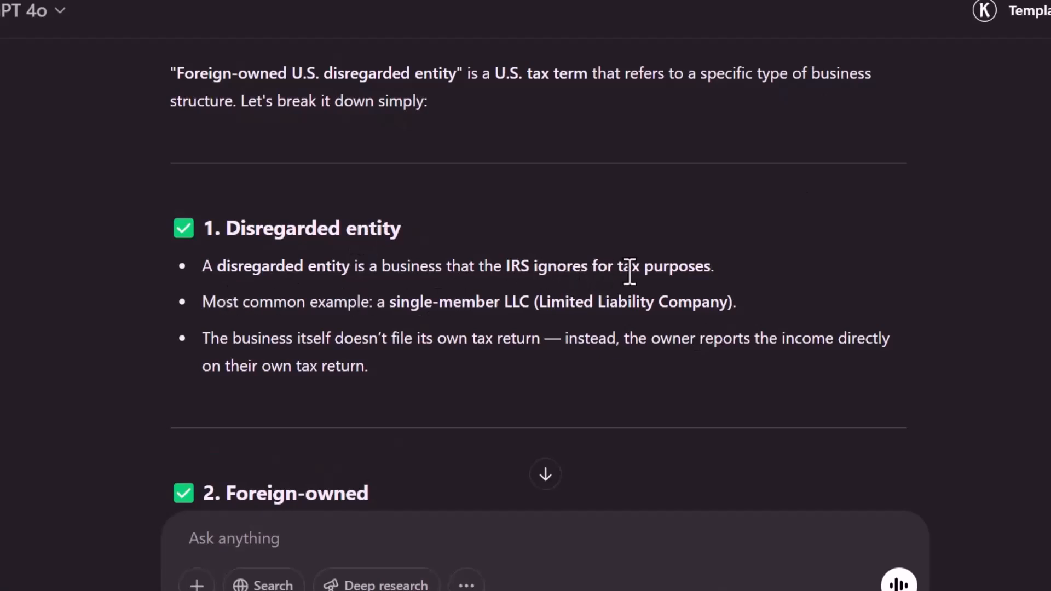
scroll(626, 277, down, 5)
scroll(539, 273, down, 1)
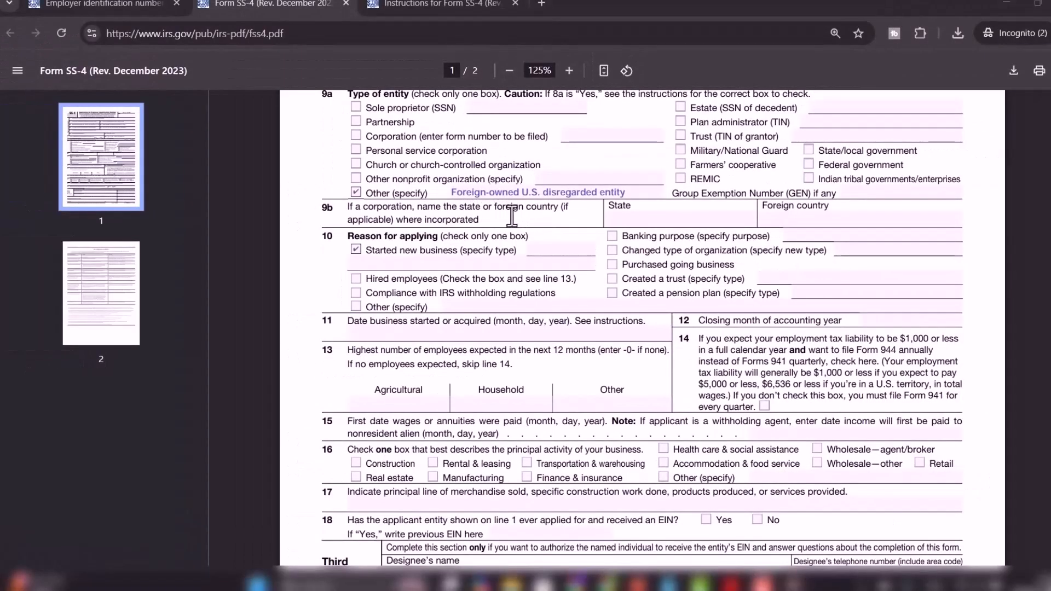
Enter N/A for both the state and the foreign country of incorporation on line 9b
click(653, 218)
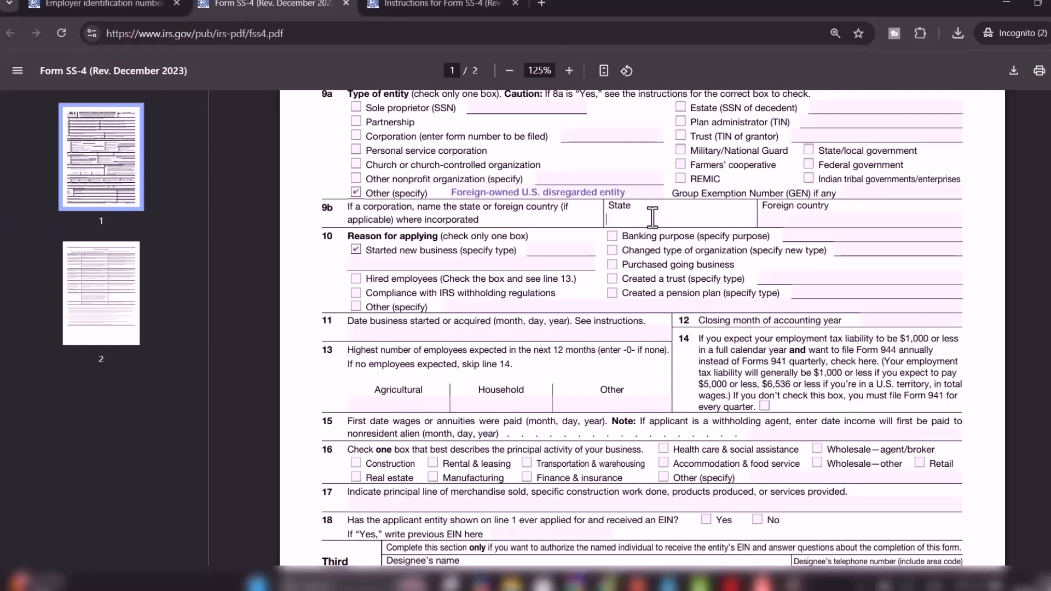
text(N/A)
click(801, 213)
text(N/A)
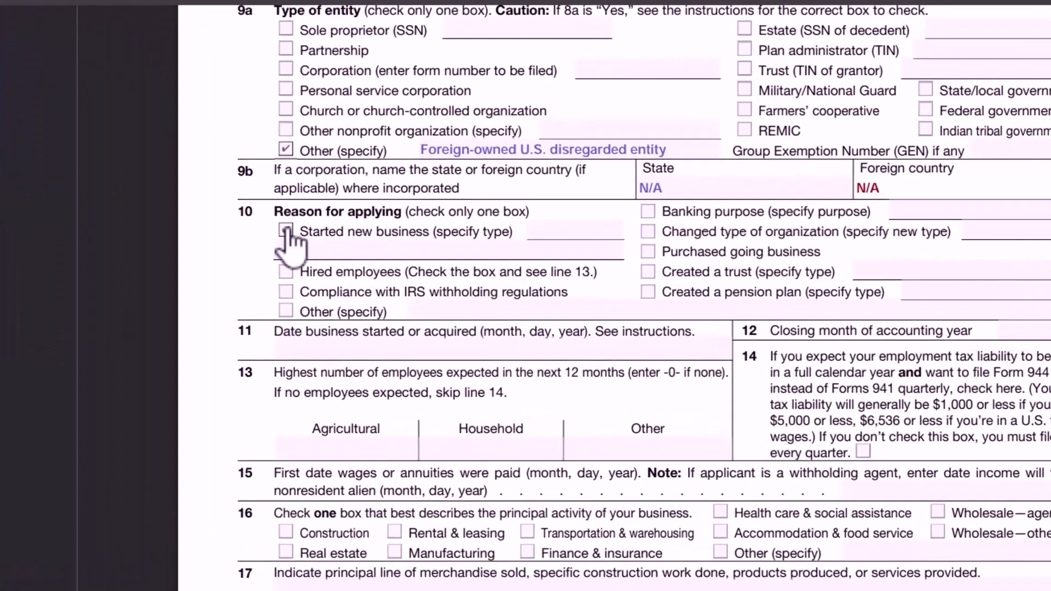
Give Started new business as the reason for applying on line 10, with ECOMMERCE as the type
click(286, 230)
click(287, 253)
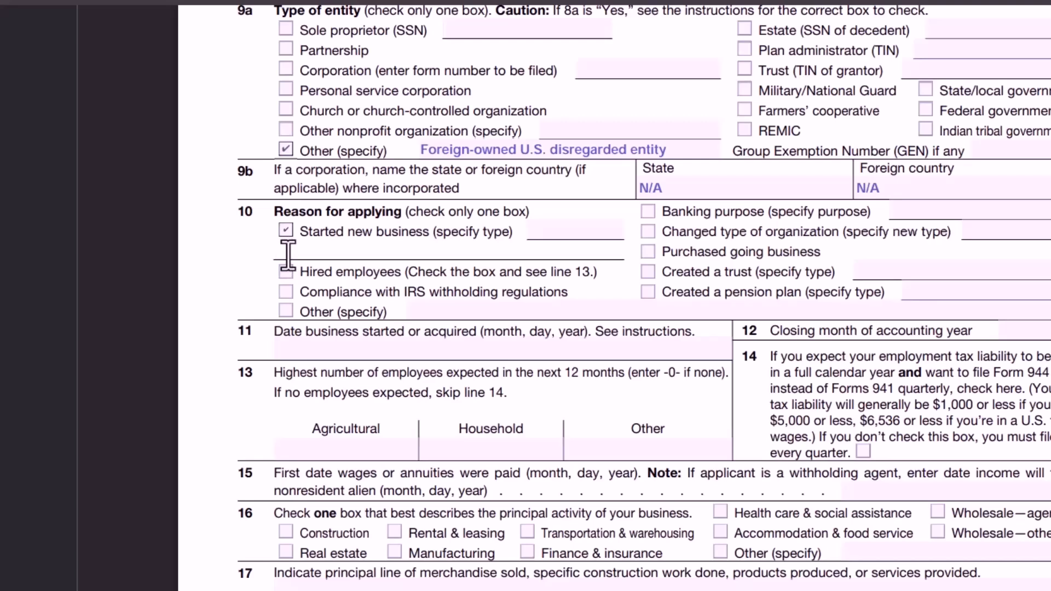
text(ECOMMERCE)
Enter 07/14/2021 as the business start date on line 11 and DECEMBER as the closing month on line 12
click(389, 344)
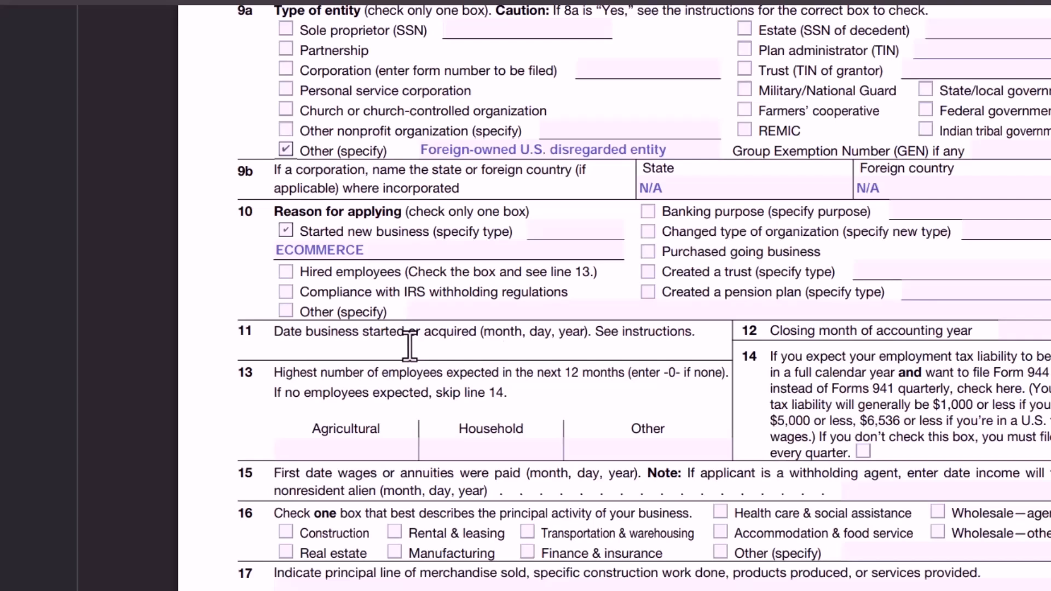
text(07/14/2021)
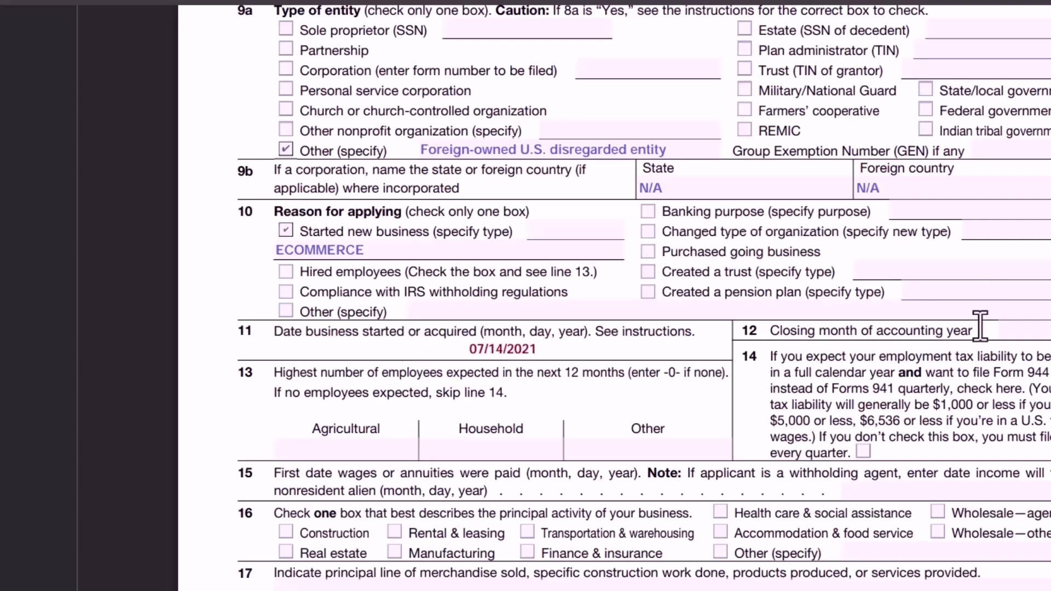
click(1018, 333)
text(DECEMBER)
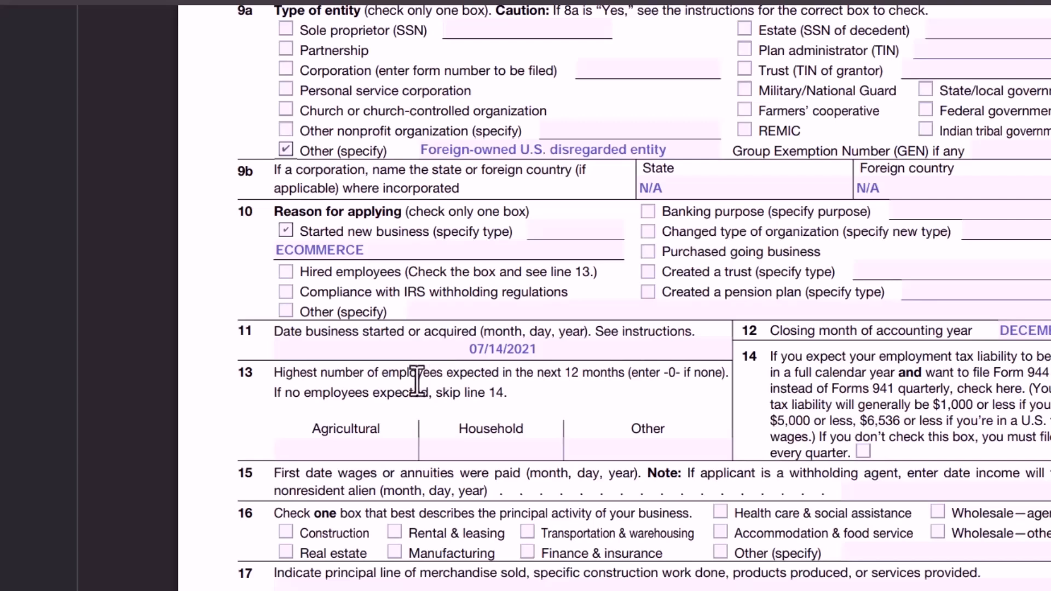
Enter 0 for the expected agricultural, household and other employees on line 13
click(369, 453)
text(0)
key(Tab)
text(0)
key(Tab)
text(0)
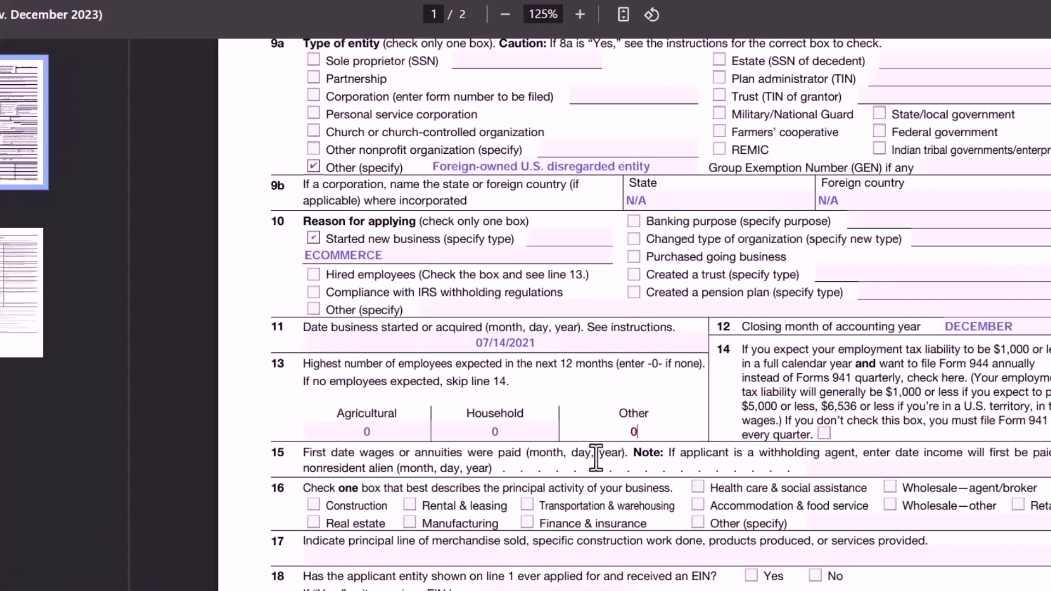
Enter N/A as the first date wages or annuities were paid on line 15
click(915, 470)
text(N/A)
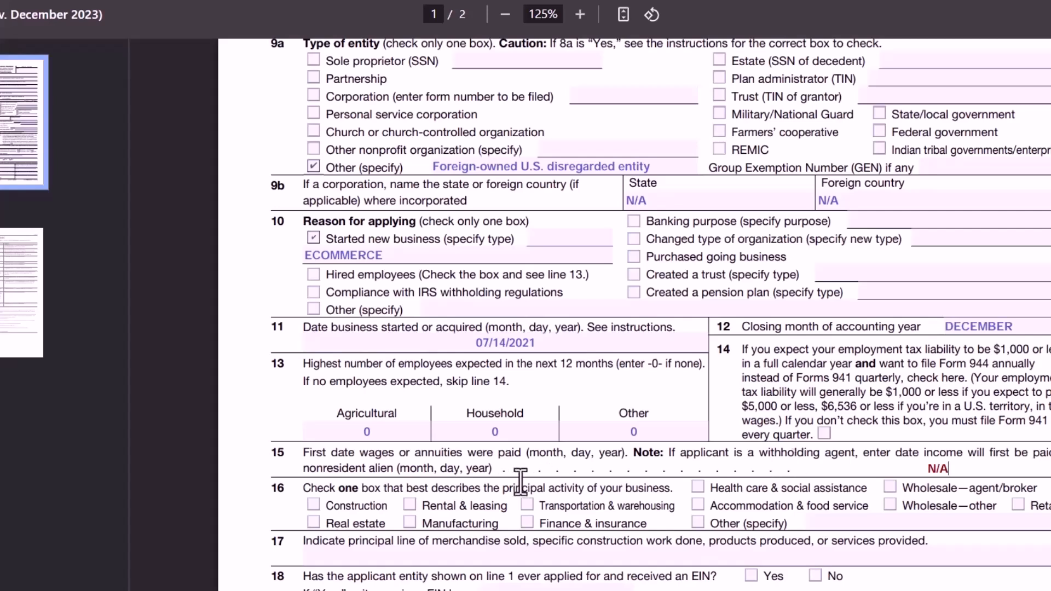
click(956, 472)
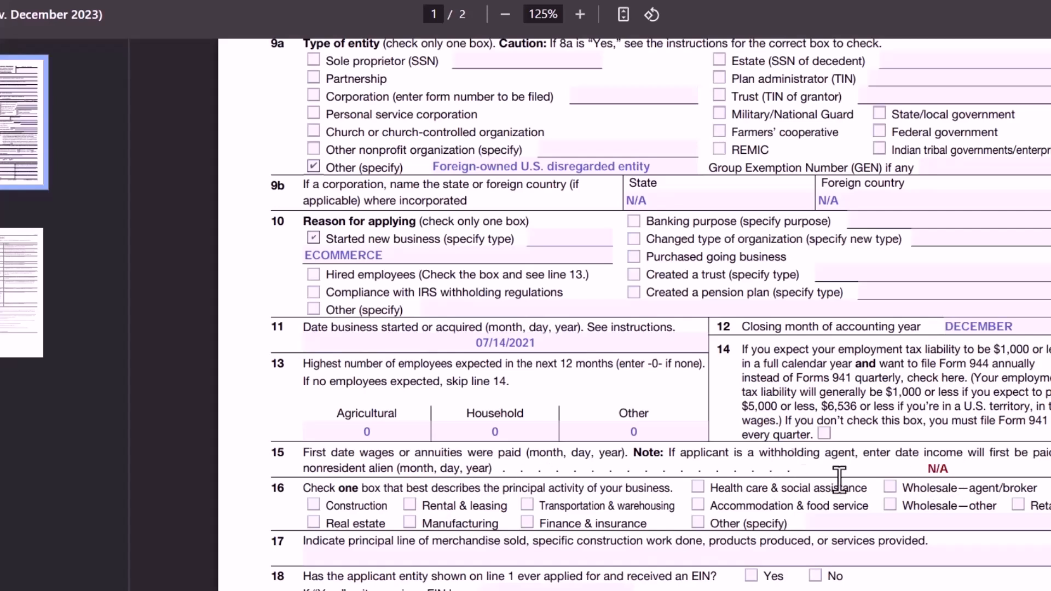
Tick Other as the principal business activity on line 16 and specify ECOMMERCE
click(700, 524)
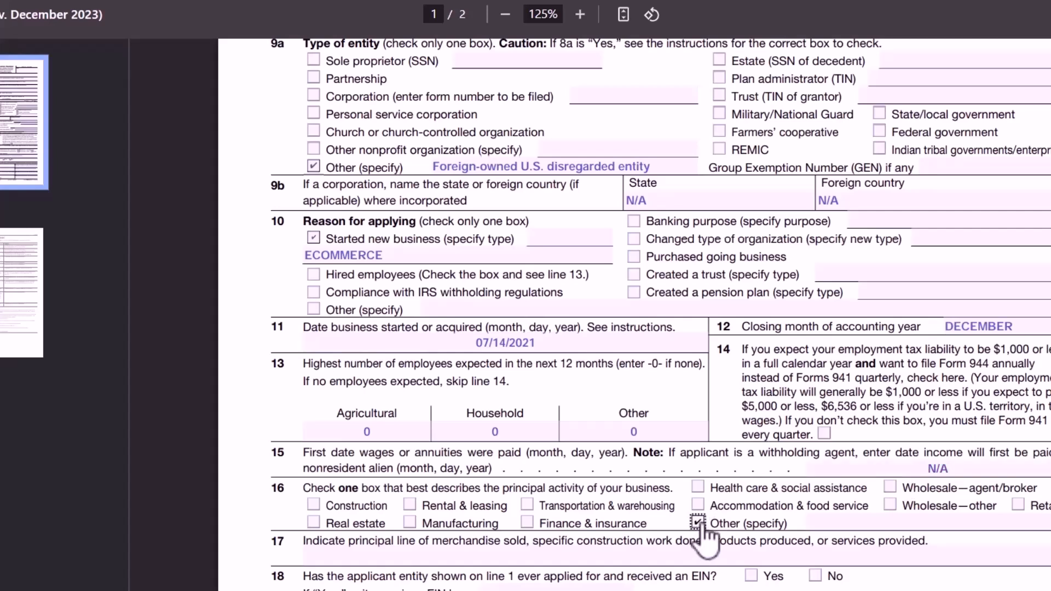
click(833, 526)
text(ECOMMERCE)
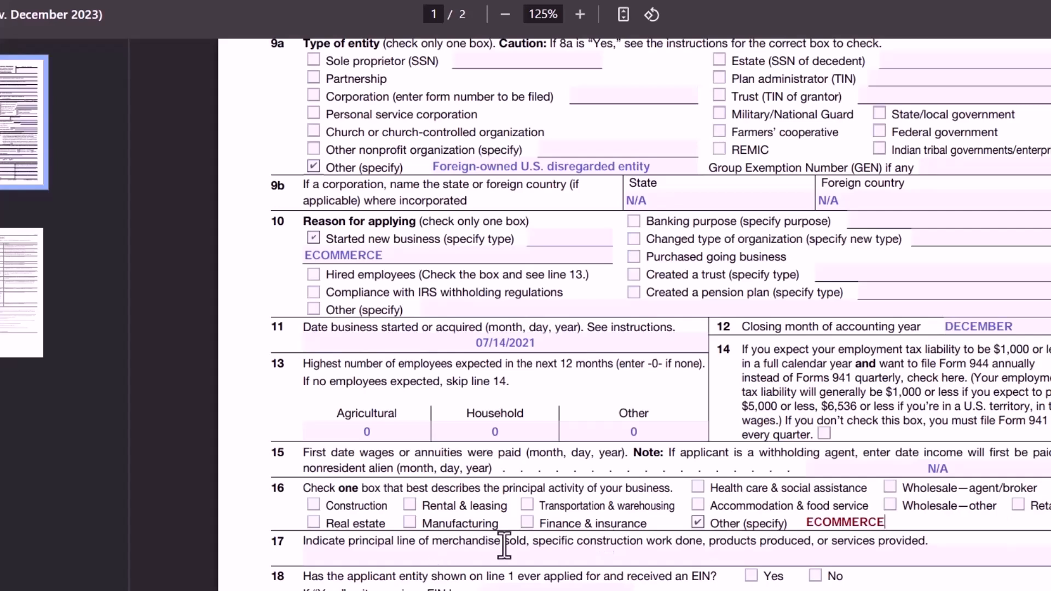
Enter KITCHEN PRODUCTS as the principal line of merchandise on line 17 and answer No to a previous EIN application on line 18
click(455, 556)
text(KITCHEN PRODUCTS)
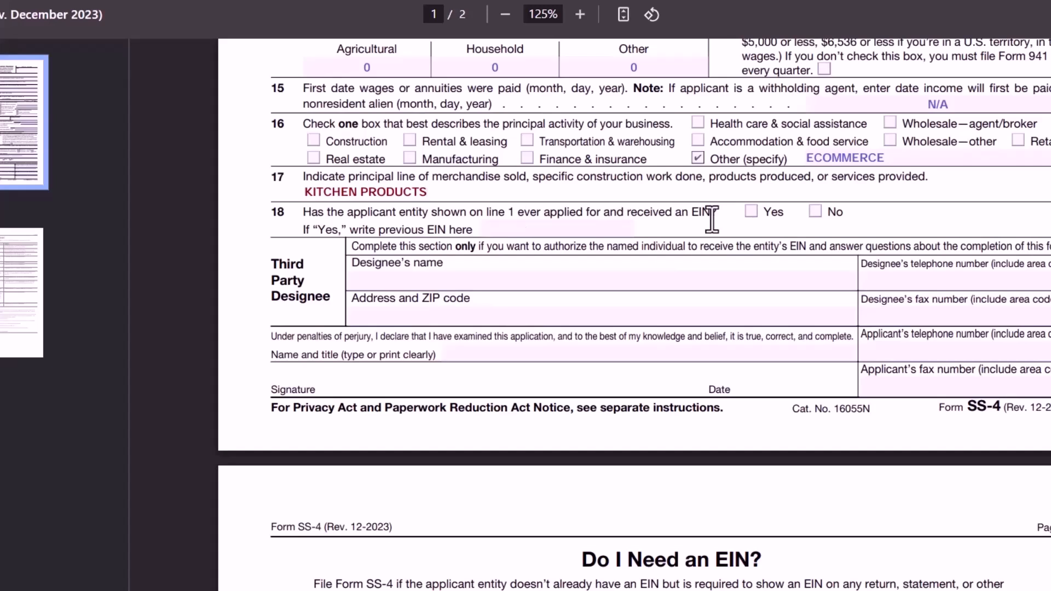
click(817, 213)
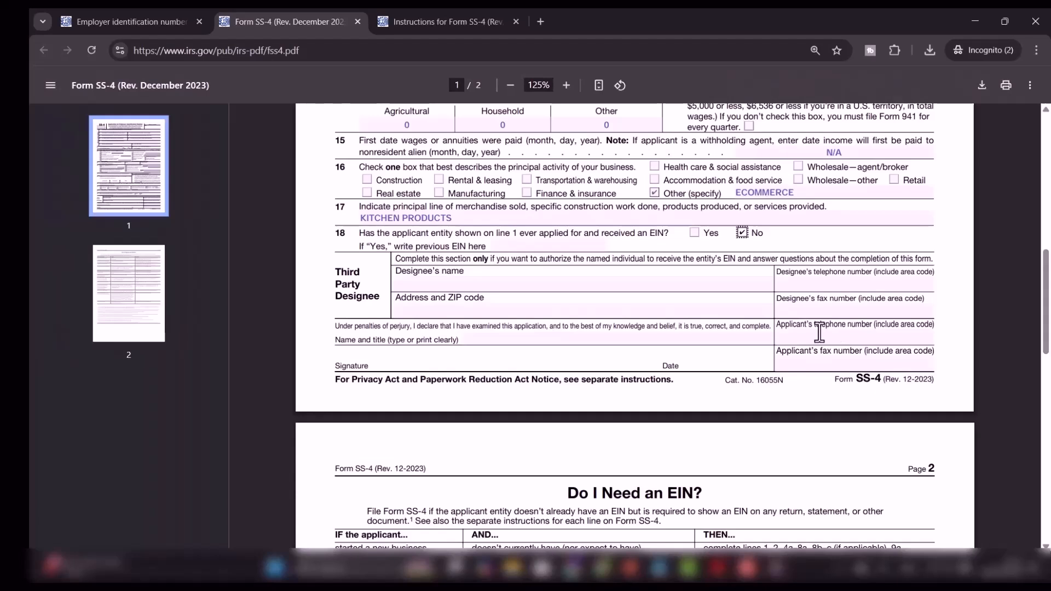
Review the completed SS-4 entries from the address lines down to the signature section
click(820, 332)
click(823, 365)
scroll(1046, 257, up, 5)
scroll(1047, 258, down, 2)
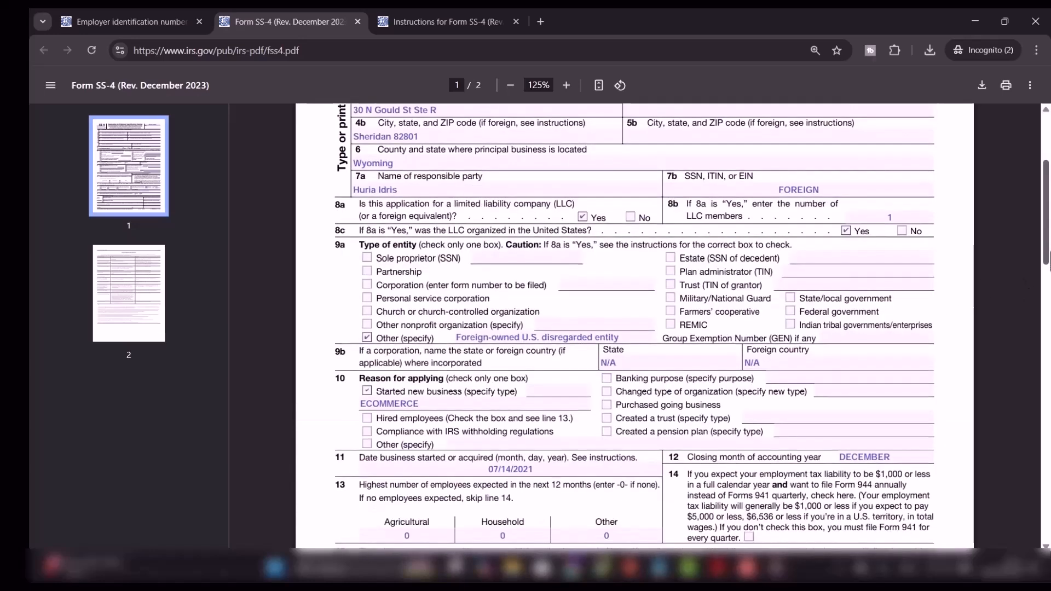
scroll(1047, 263, down, 3)
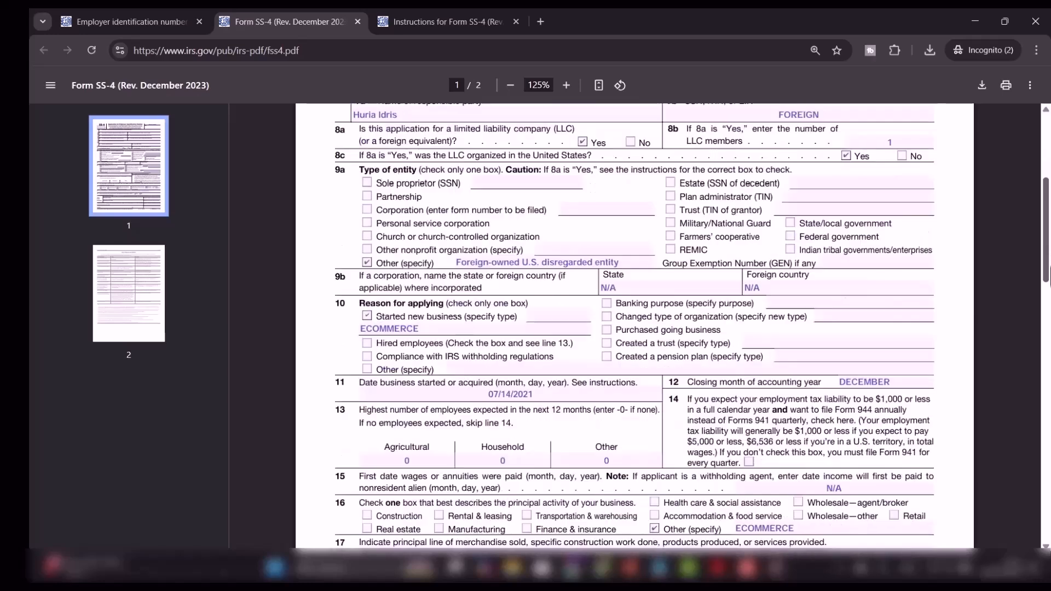
scroll(1049, 268, down, 2)
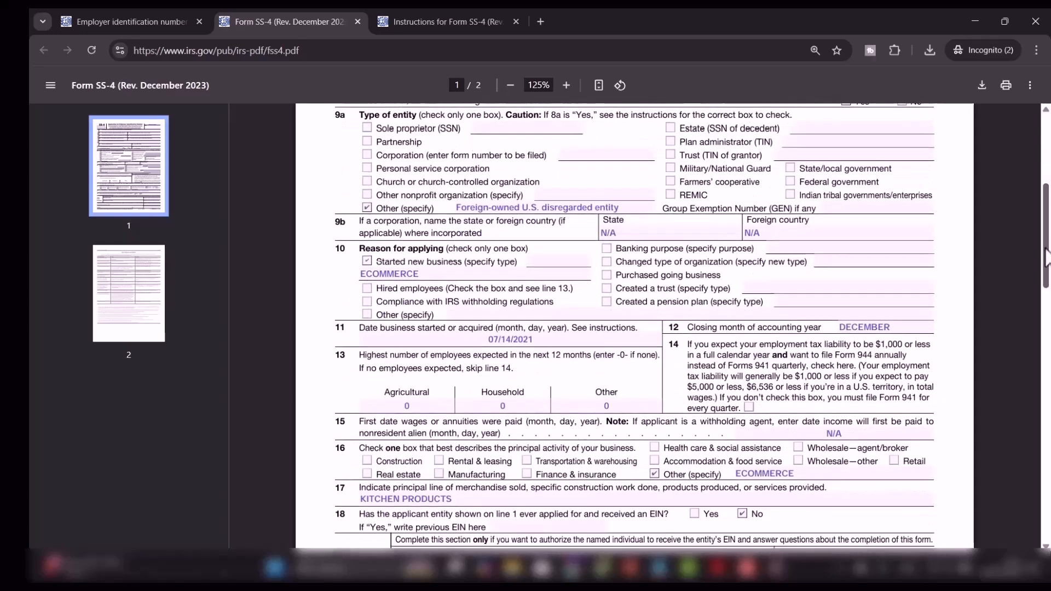
scroll(491, 433, down, 5)
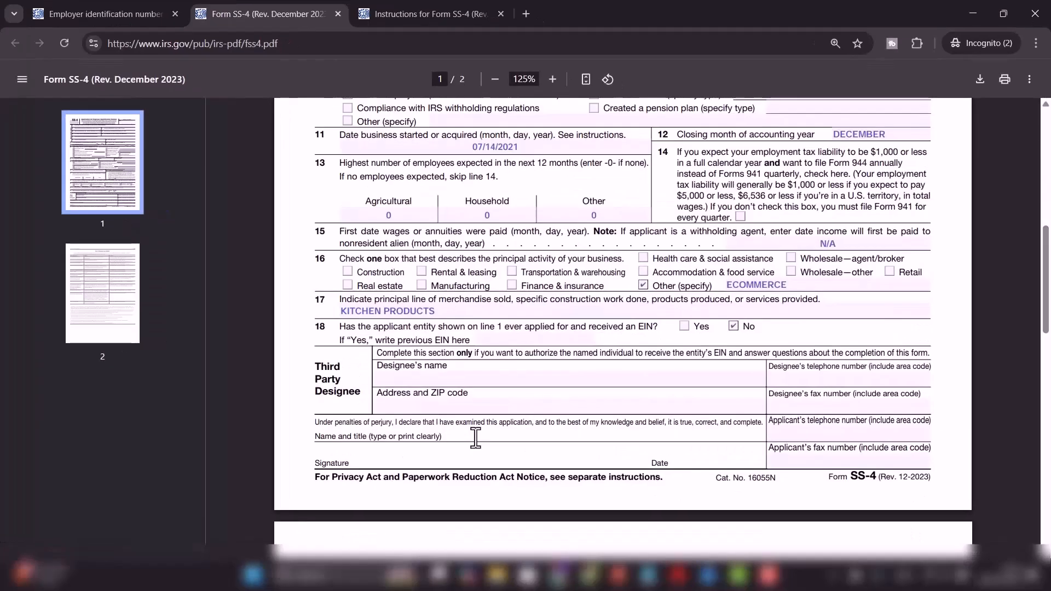
Fill in FULL NAME as the signer's name and title, plus placeholder values for the applicant's telephone and fax numbers
click(446, 438)
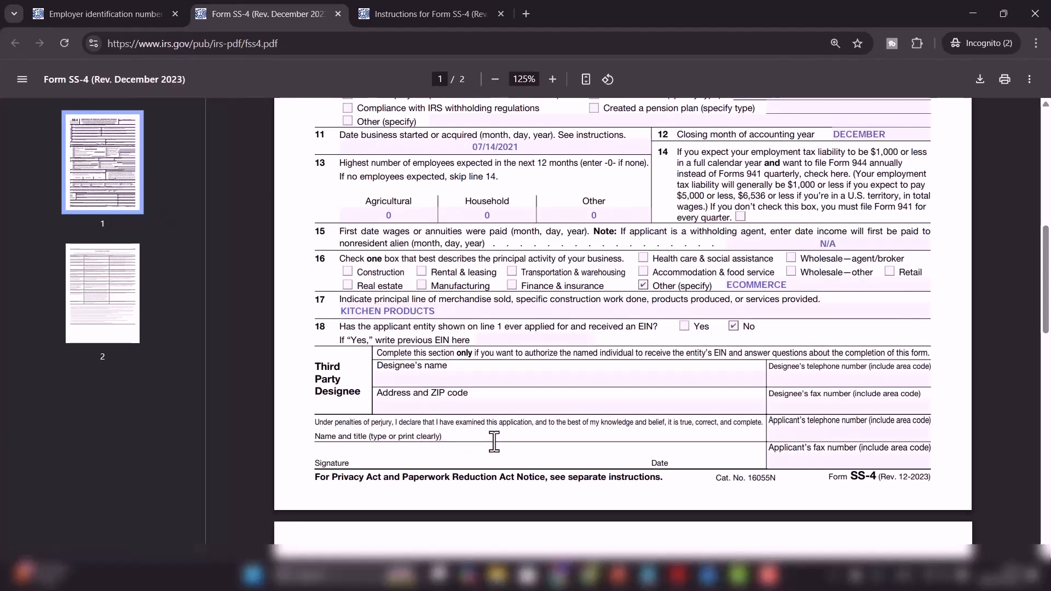
text(FULL NAME)
click(800, 435)
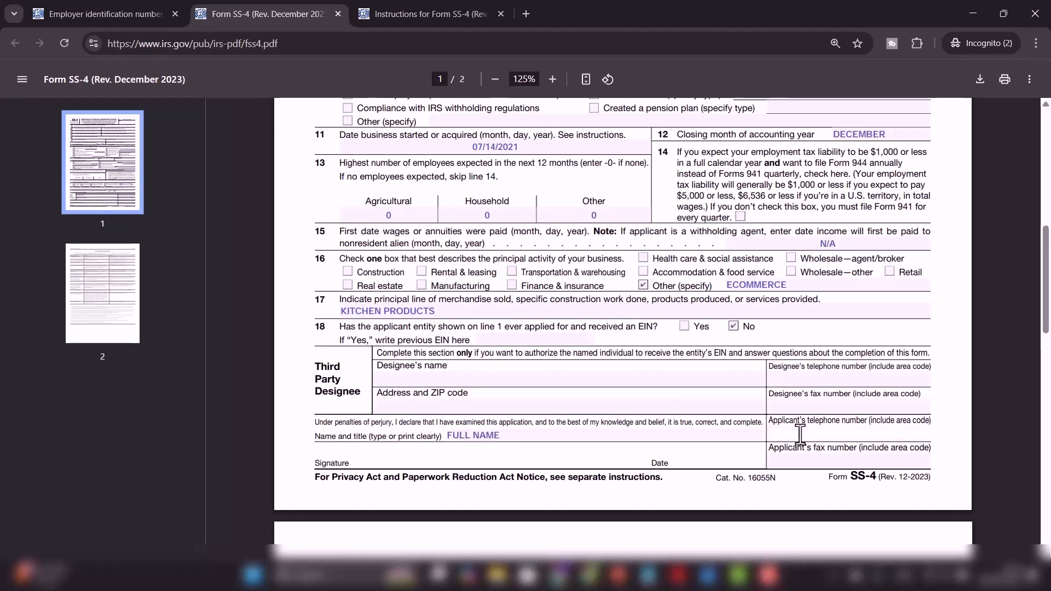
text(+XXXXXX)
click(819, 461)
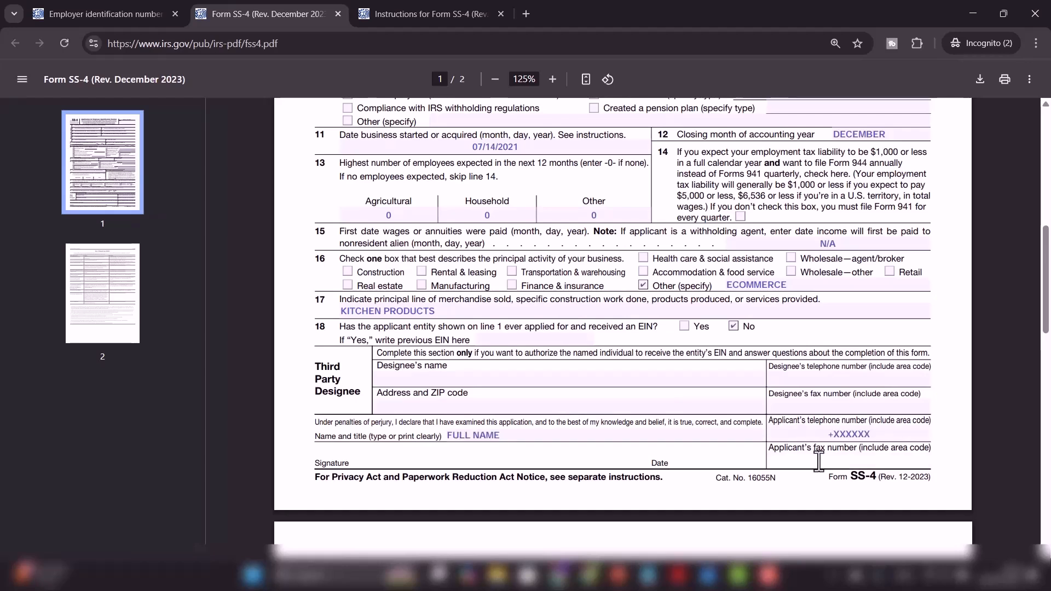
text(+XXXXX)
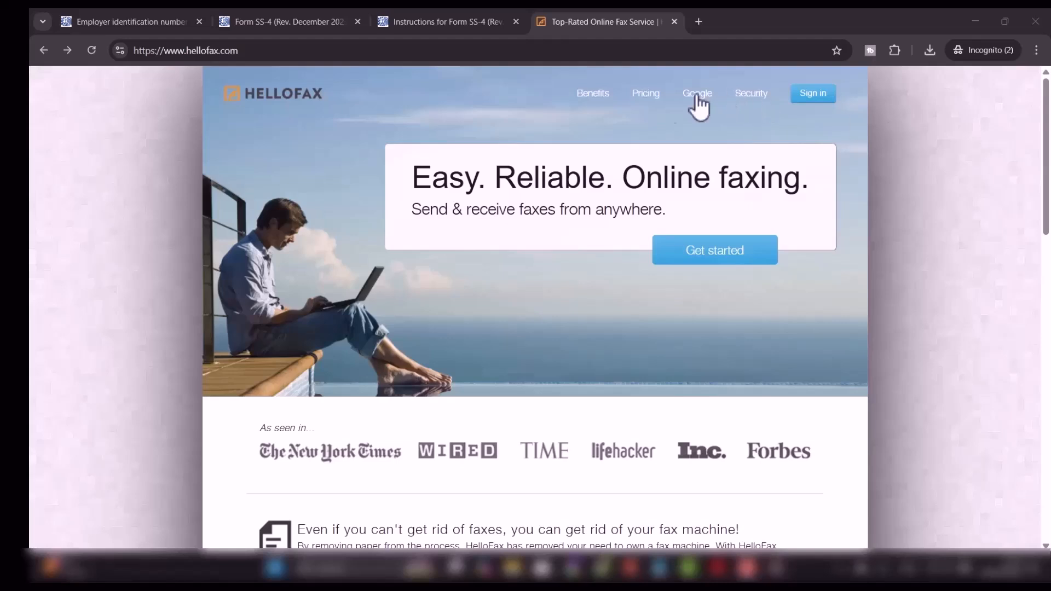
Open the HelloFax pricing page, dismiss the cookie notice and compare the features of the monthly fax plans
click(646, 95)
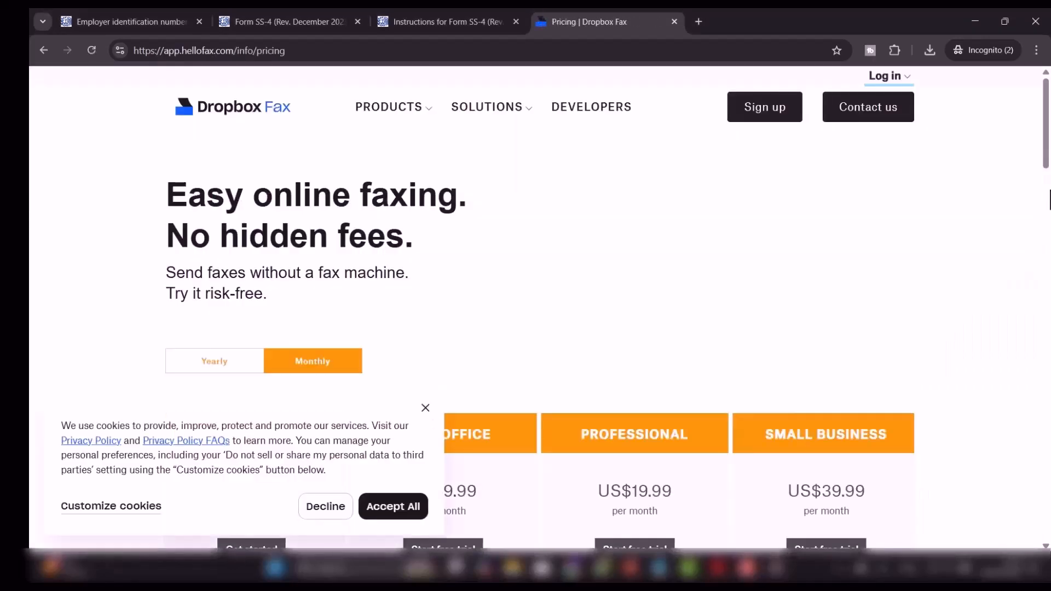
click(426, 408)
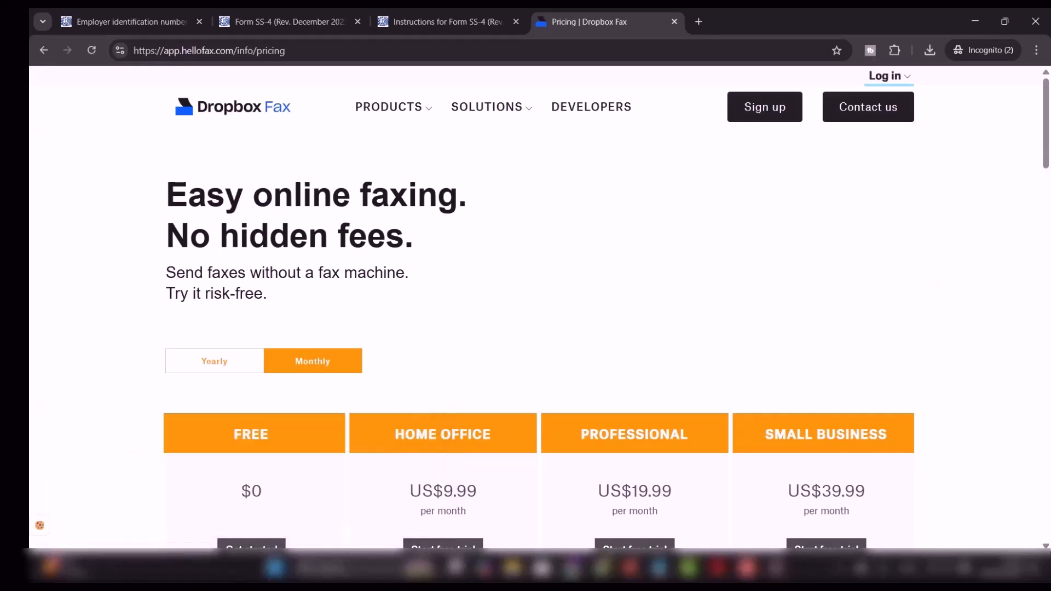
drag(1048, 155, 1048, 200)
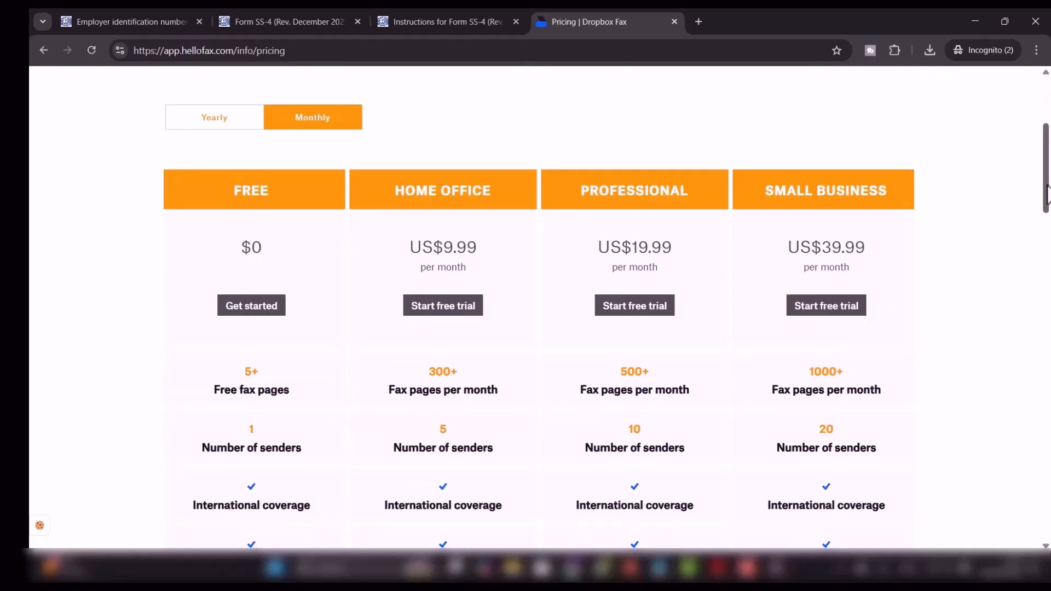
scroll(1048, 219, down, 3)
scroll(1049, 224, down, 8)
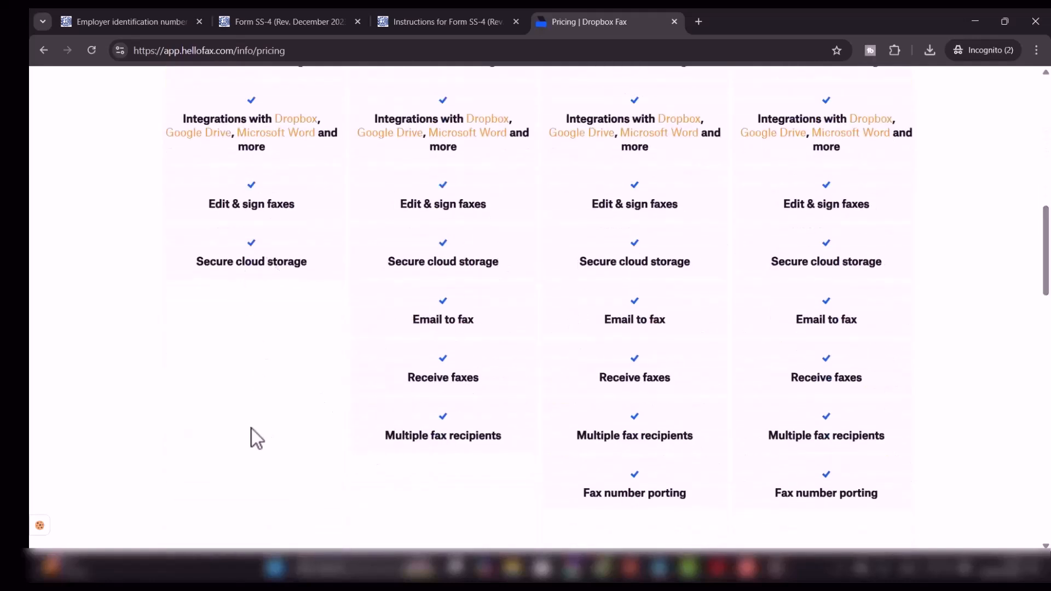
drag(1047, 224, 1050, 143)
scroll(528, 361, down, 1)
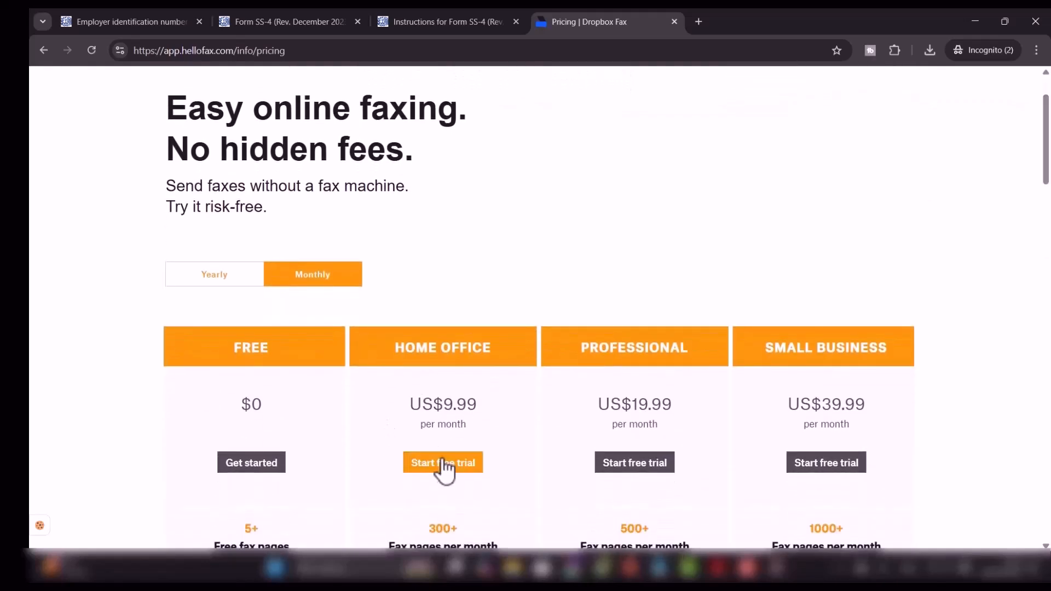
Check the sign-up form for the Home Office plan's free trial, close it and look over the plan prices again
click(445, 464)
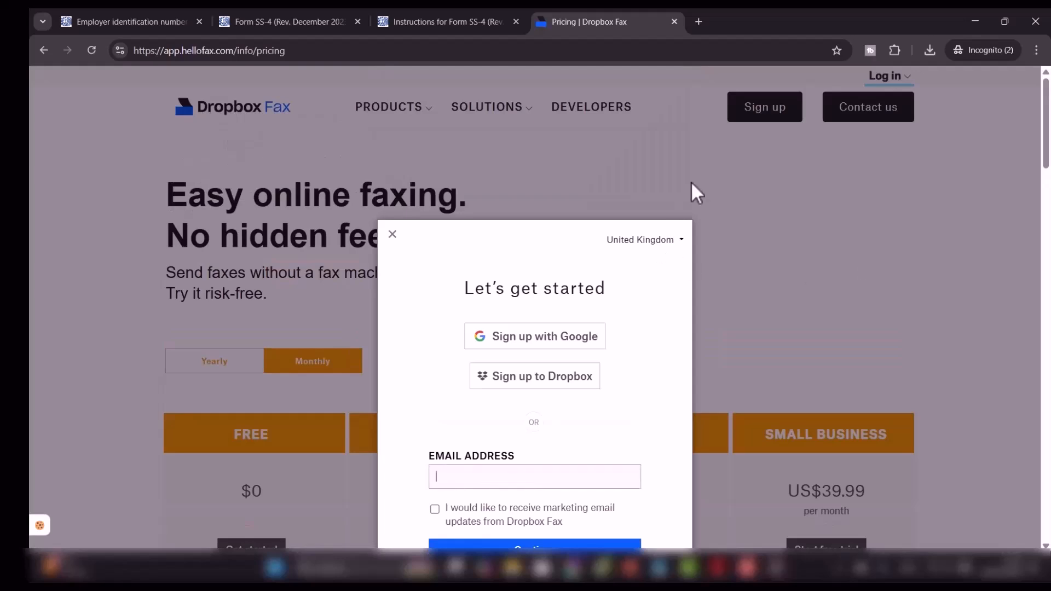
click(392, 234)
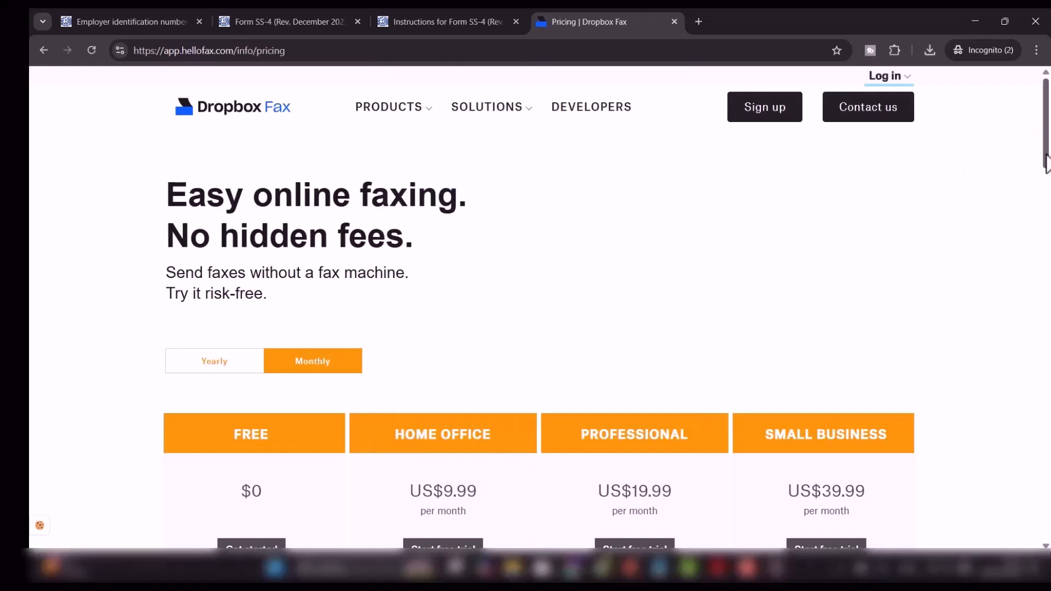
drag(1047, 163, 1050, 207)
scroll(1050, 206, down, 2)
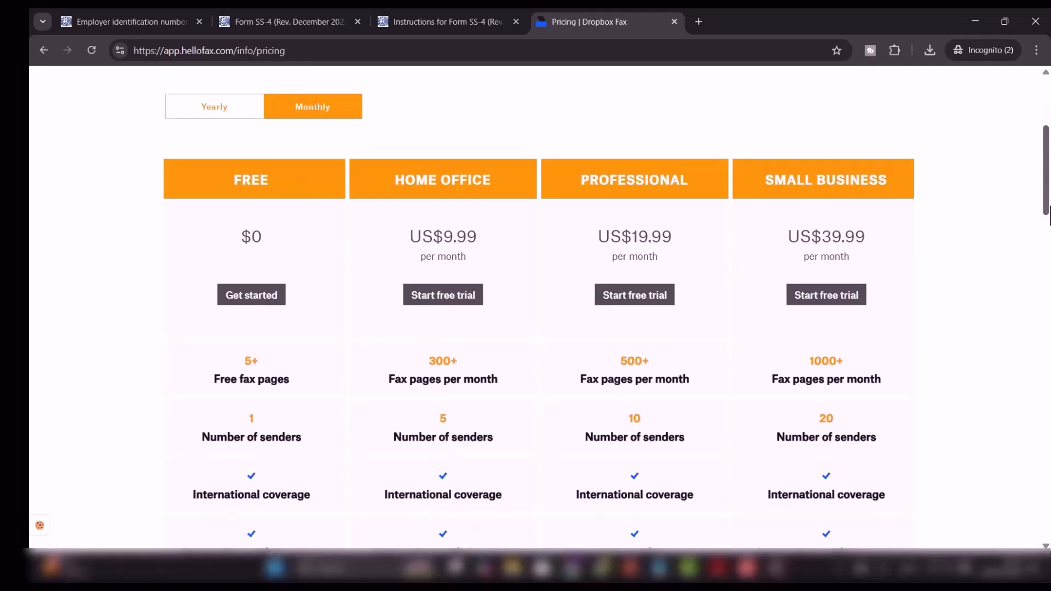
drag(1047, 189, 1047, 177)
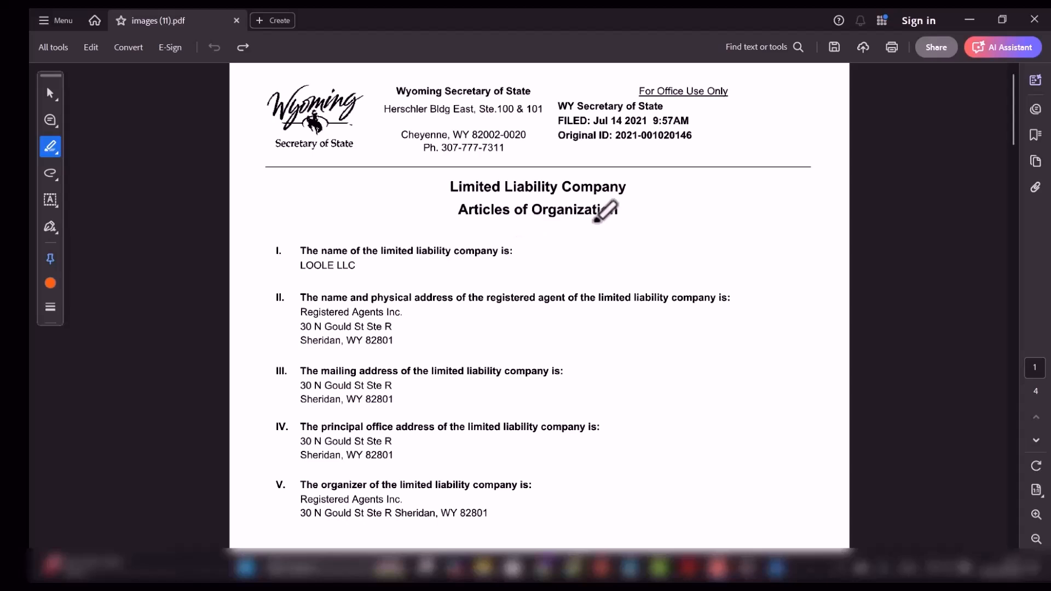
Put away the Articles of Organization PDF to view the Initial Resolutions image behind it
click(970, 20)
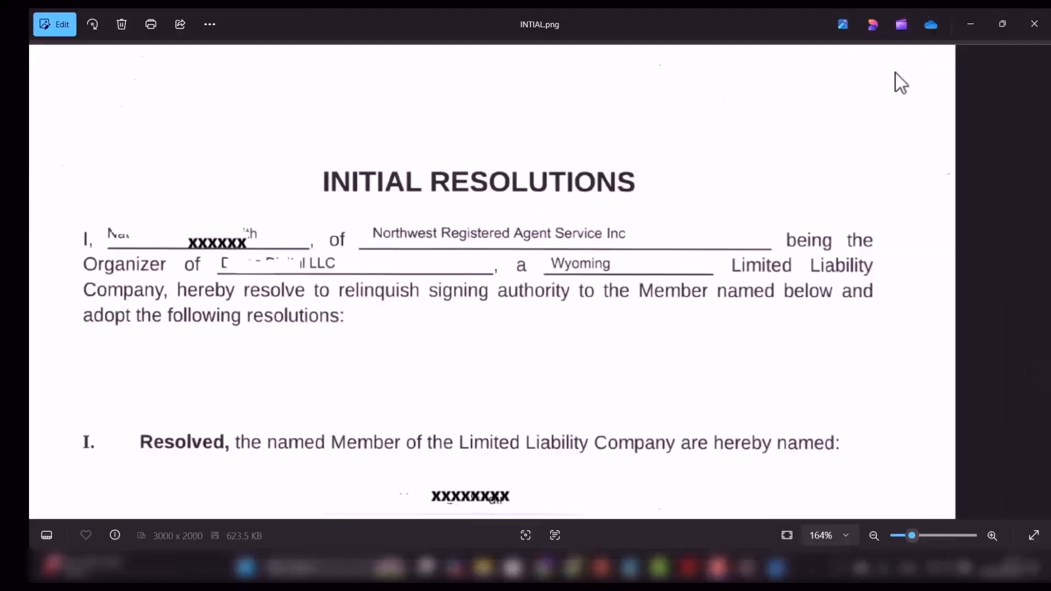